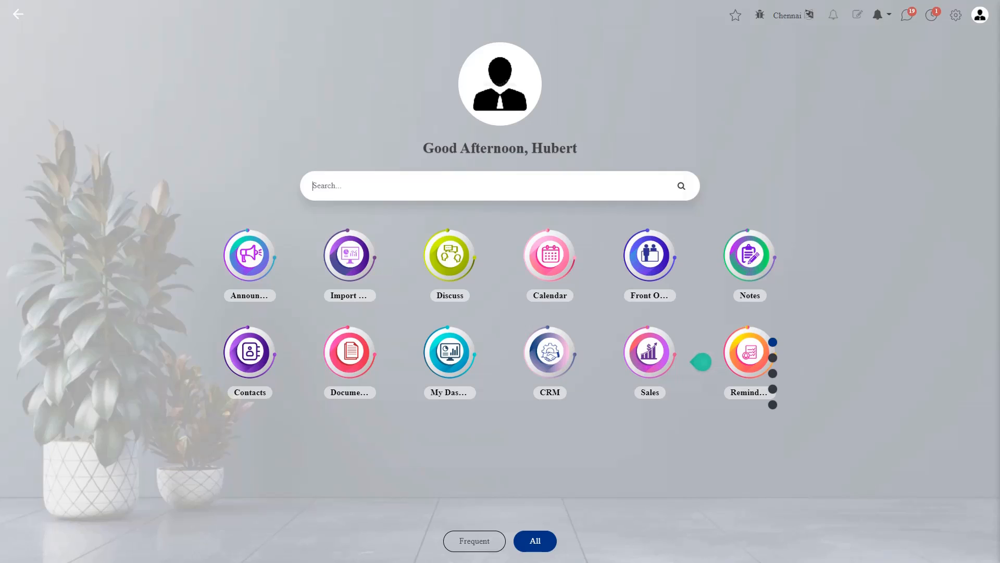
Search the apps for "time", open Time Off and bring up the list of all allocations under time off approval
{"action": "type", "text": "time"}
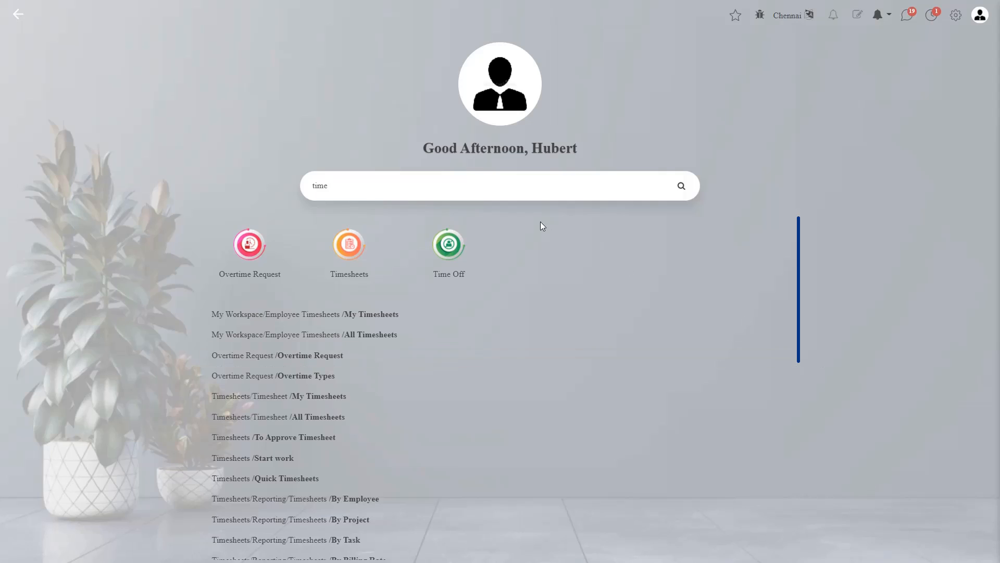
{"action": "left_click", "coordinate": [475, 245]}
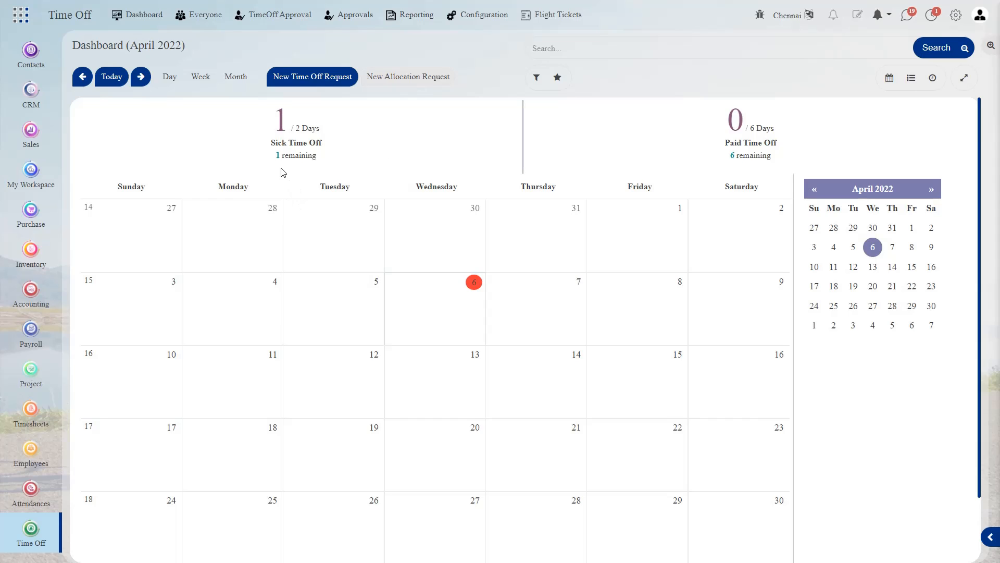
{"action": "left_click", "coordinate": [286, 24]}
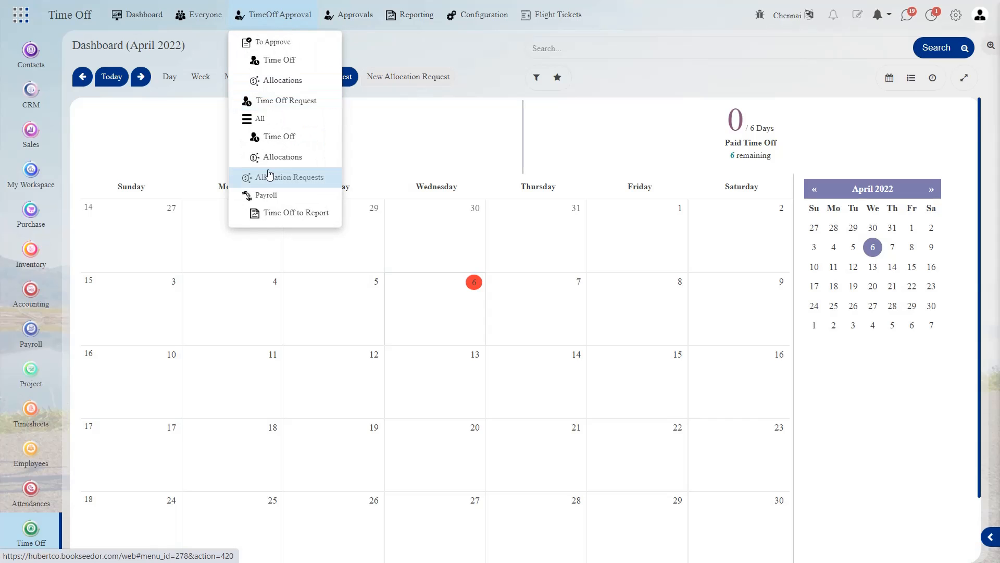
{"action": "left_click", "coordinate": [275, 158]}
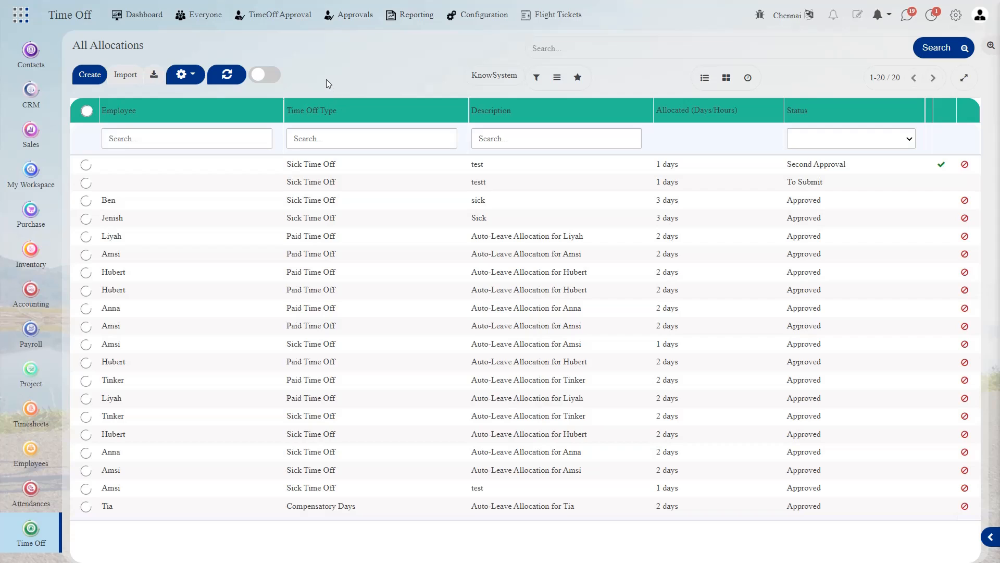
Create a new allocation described "paid" with the time off type Paid Time Off and the mode By Employee
{"action": "left_click", "coordinate": [90, 76]}
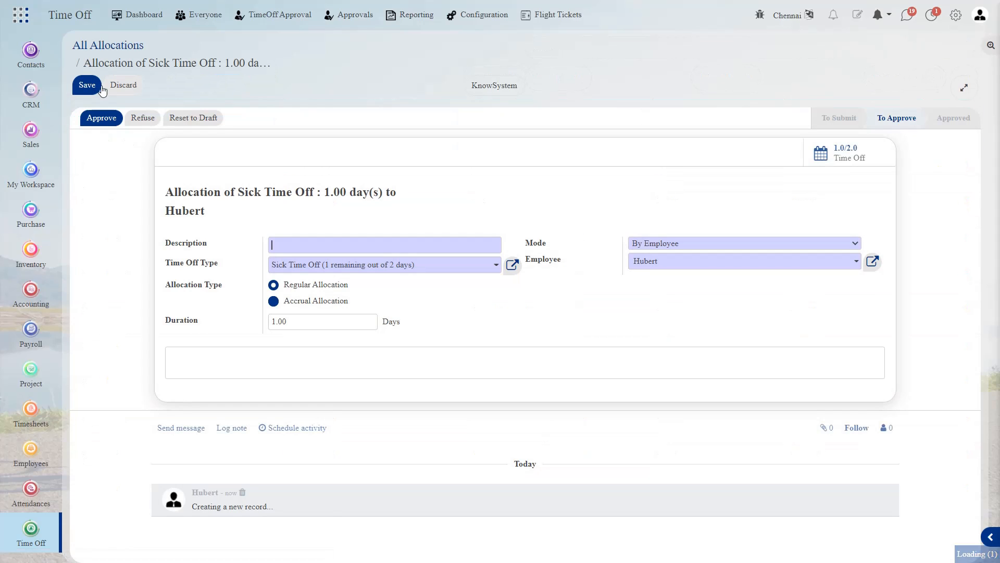
{"action": "left_click", "coordinate": [281, 239]}
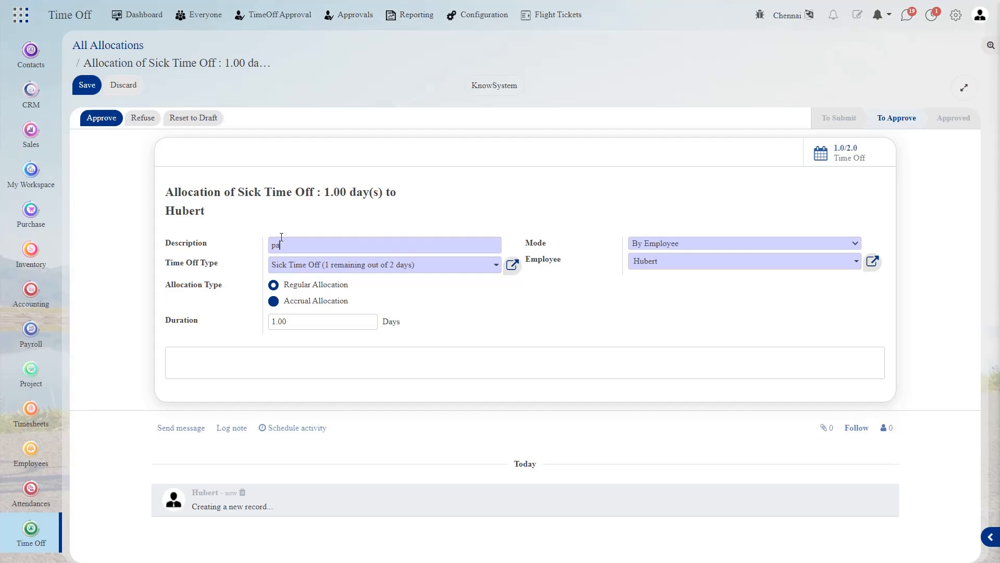
{"action": "left_click", "coordinate": [323, 265]}
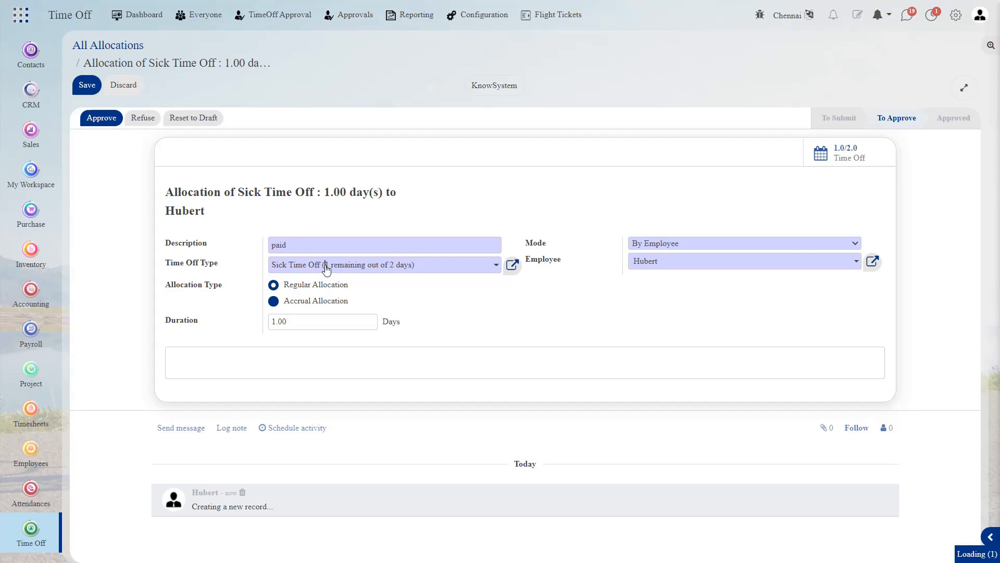
{"action": "left_click", "coordinate": [317, 302]}
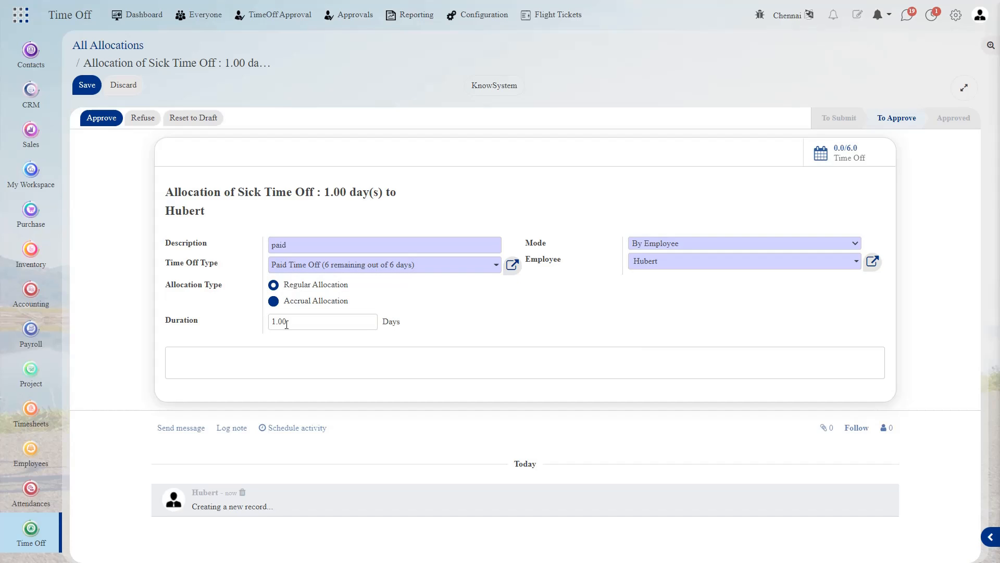
{"action": "left_click", "coordinate": [688, 245]}
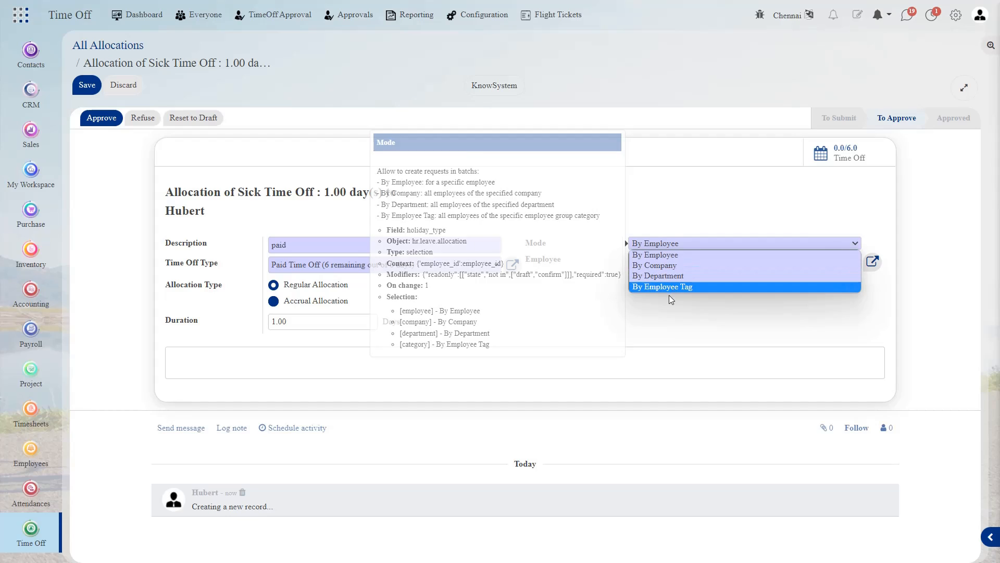
{"action": "left_click", "coordinate": [672, 255]}
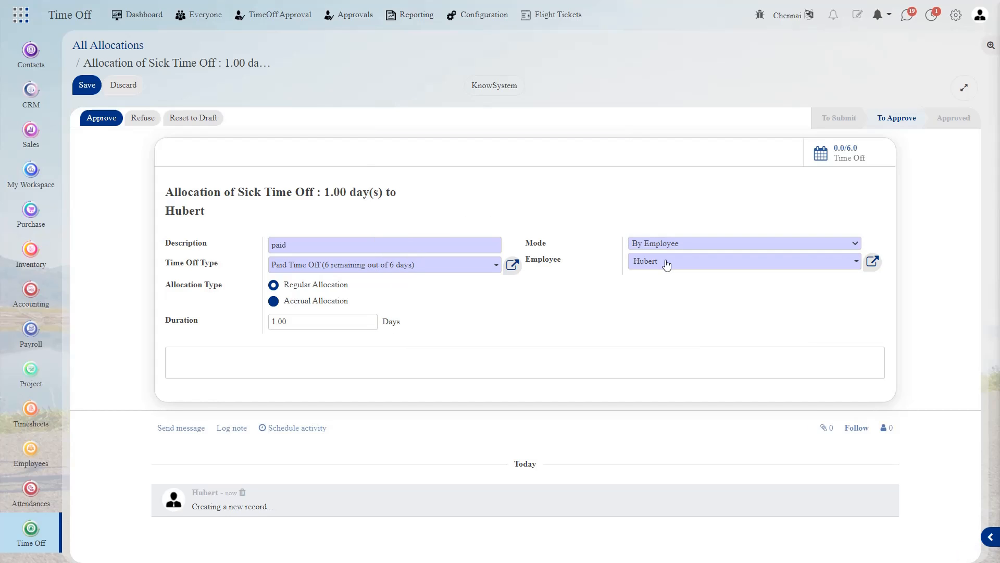
Save the paid time off allocation, then approve and validate it
{"action": "left_click", "coordinate": [88, 85]}
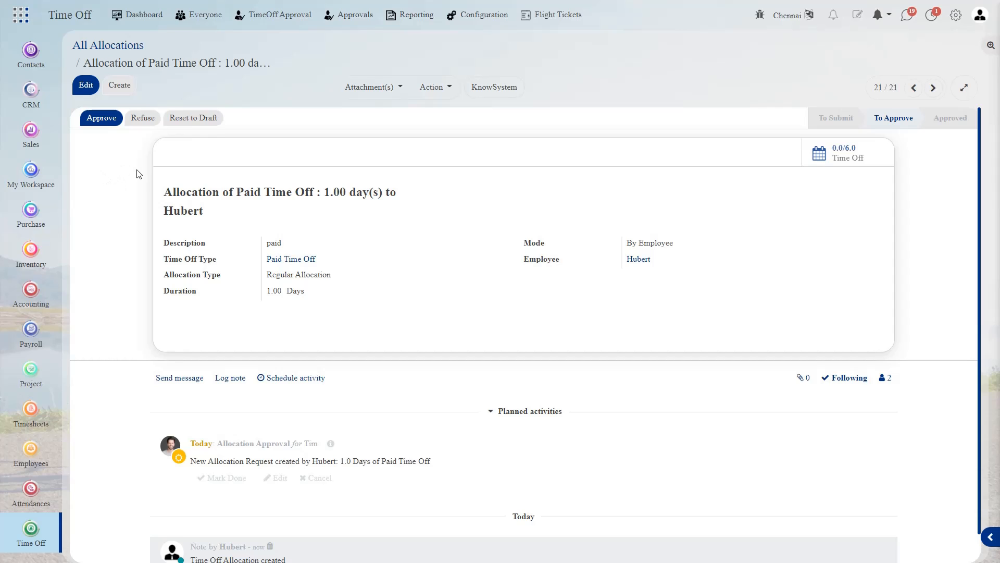
{"action": "left_click", "coordinate": [102, 120]}
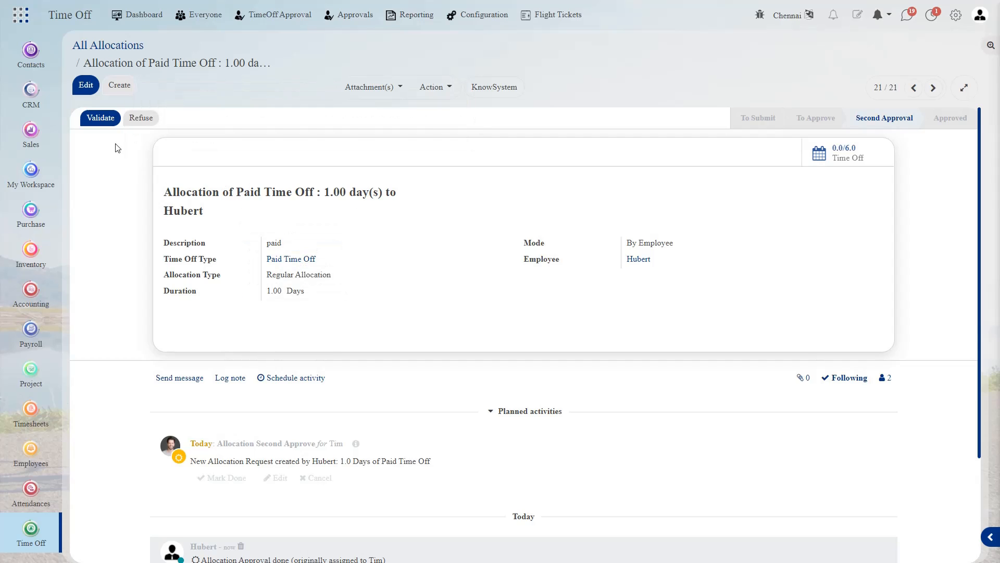
{"action": "left_click", "coordinate": [98, 119]}
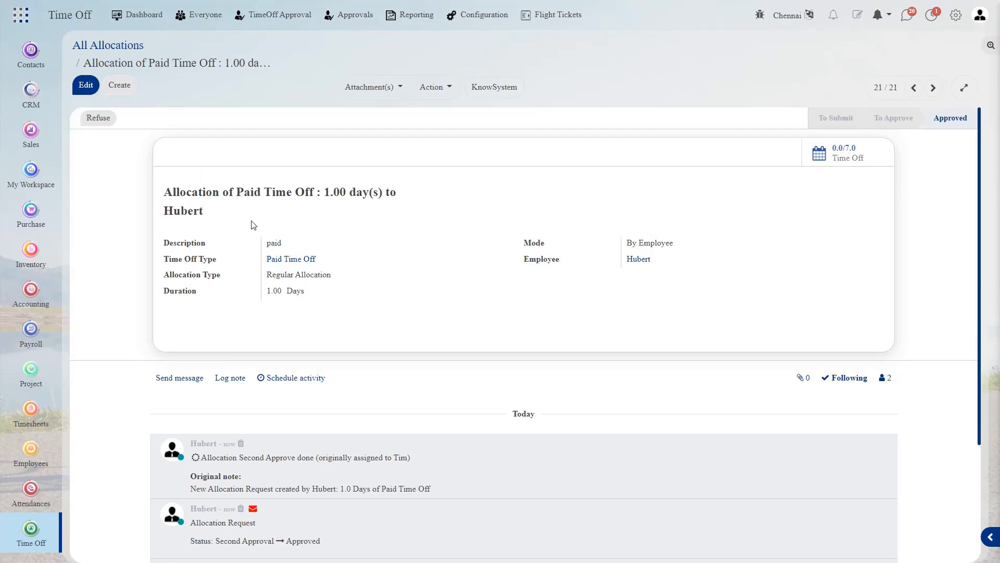
Open the employee's record from the allocation and examine the Paid Time Off entries in the time off analysis
{"action": "left_click", "coordinate": [642, 263]}
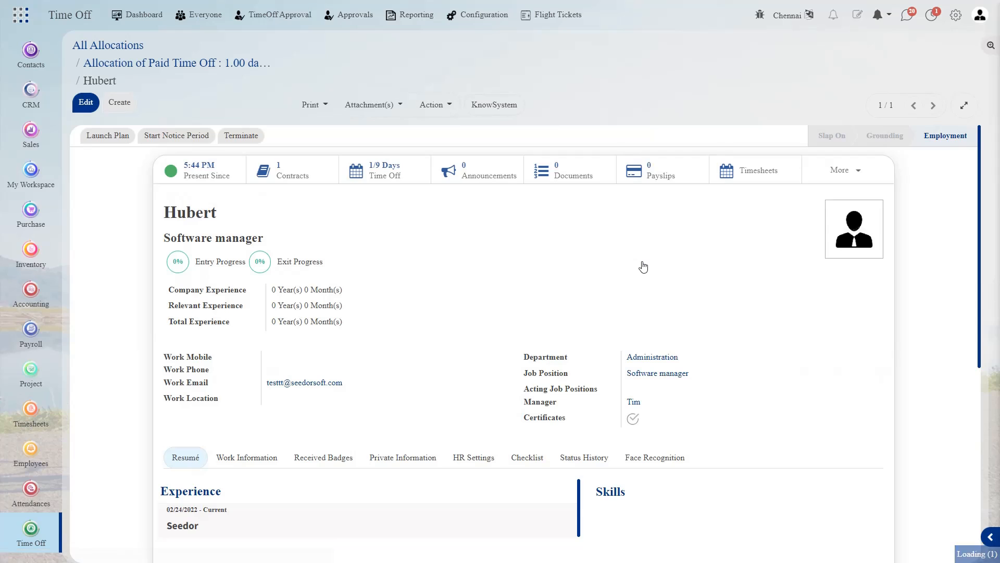
{"action": "left_click", "coordinate": [392, 184]}
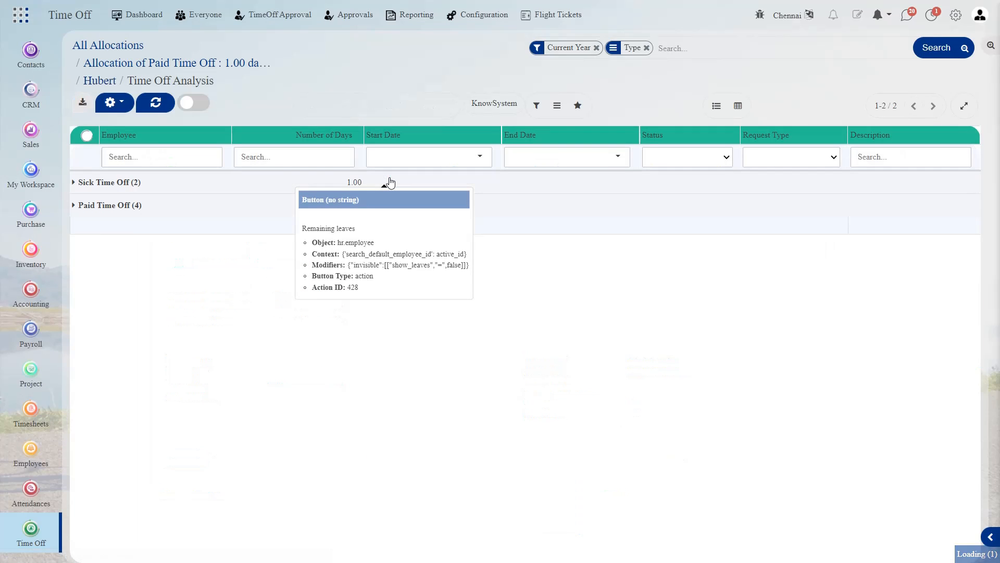
{"action": "left_click", "coordinate": [131, 206]}
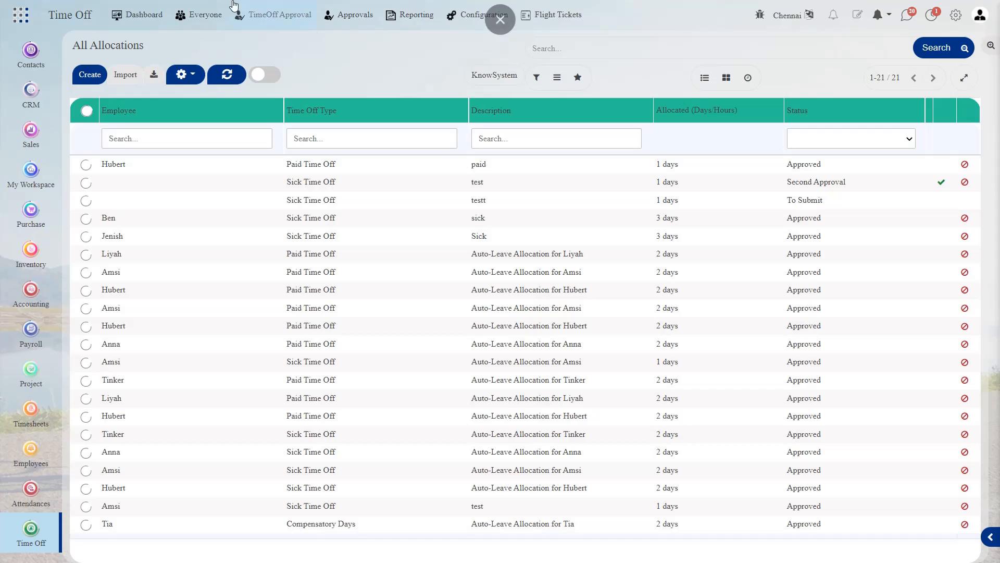
Start a new time off request from the list of time off awaiting approval
{"action": "left_click", "coordinate": [259, 11]}
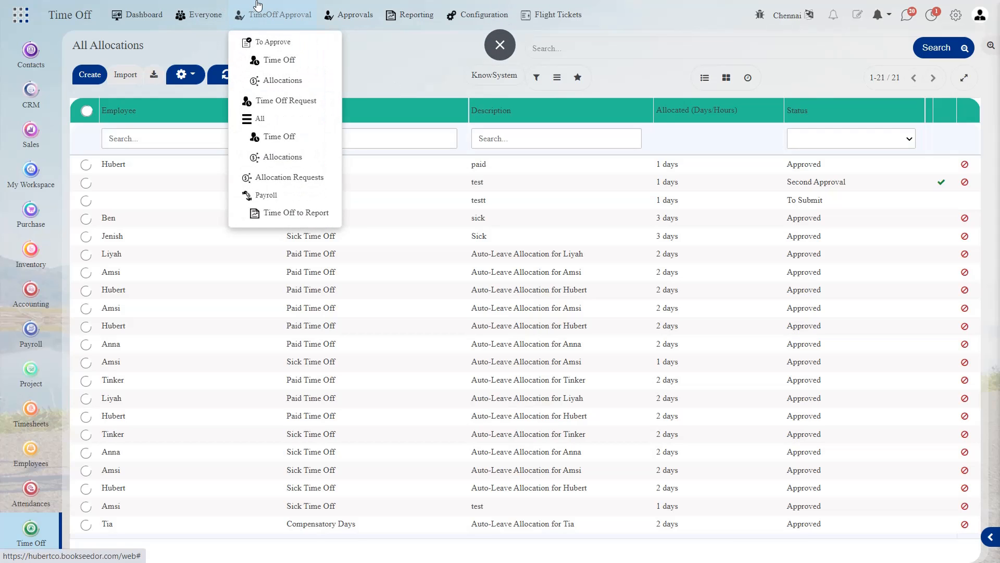
{"action": "left_click", "coordinate": [269, 61]}
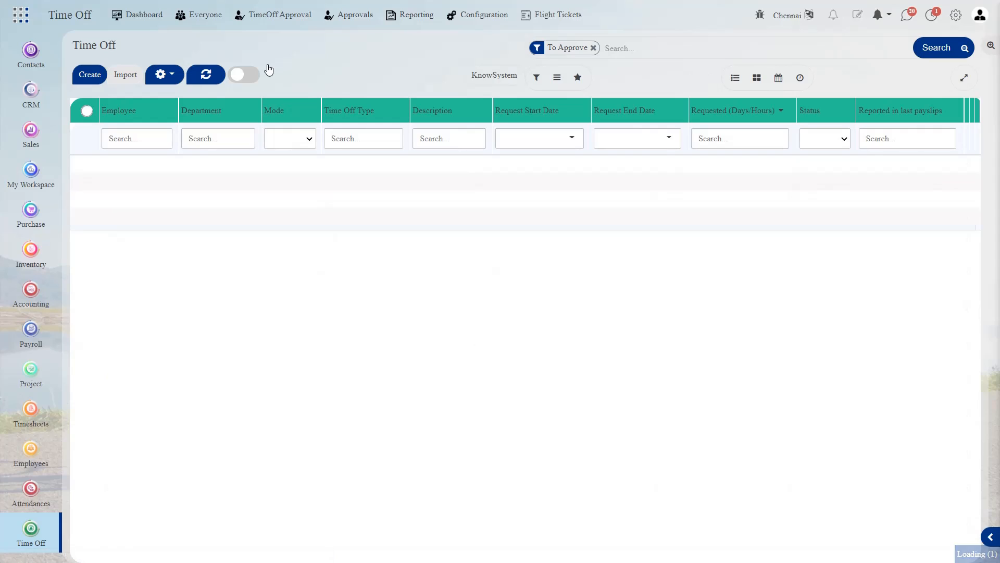
{"action": "left_click", "coordinate": [101, 77]}
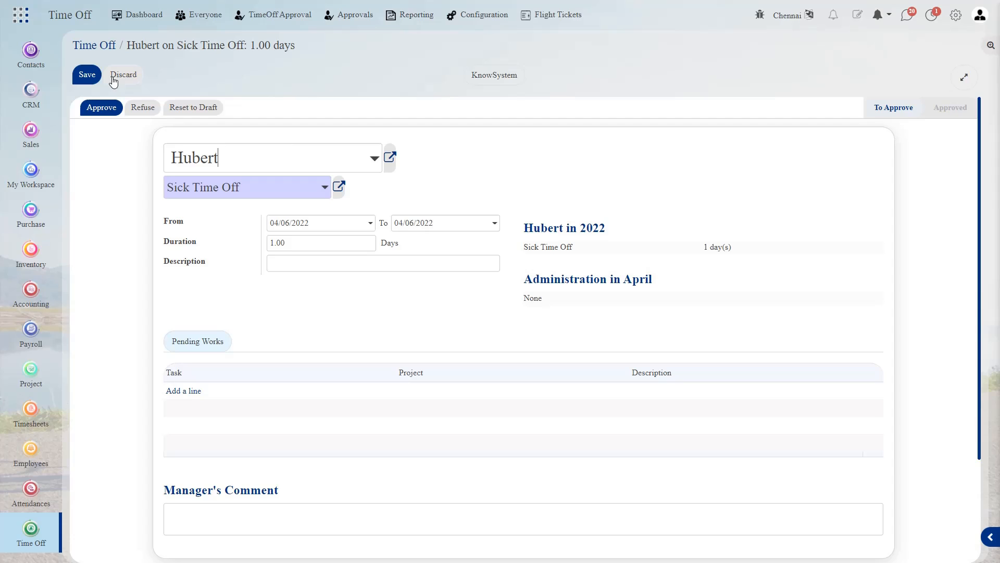
{"action": "left_click", "coordinate": [237, 194]}
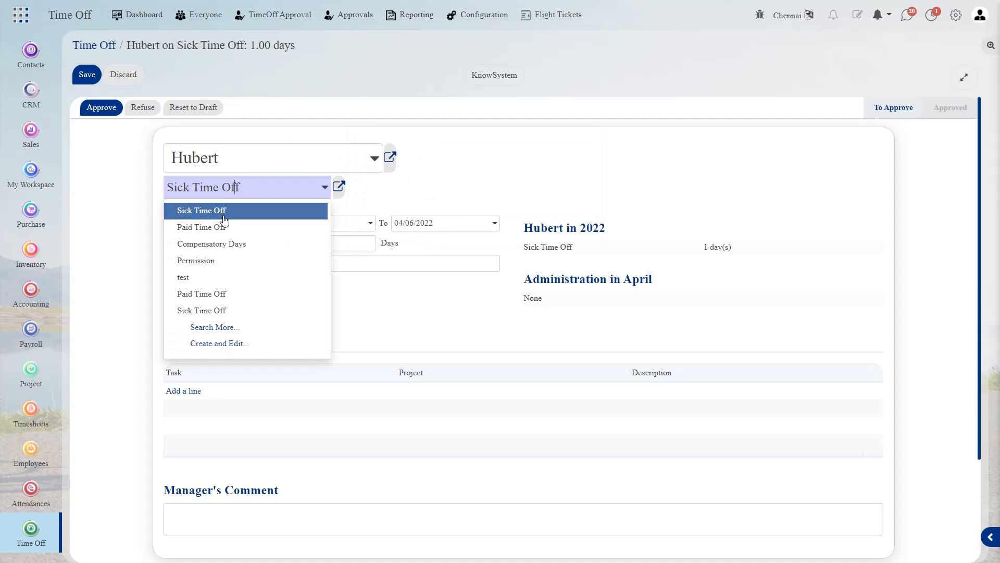
{"action": "left_click", "coordinate": [224, 227]}
{"action": "left_click", "coordinate": [224, 187]}
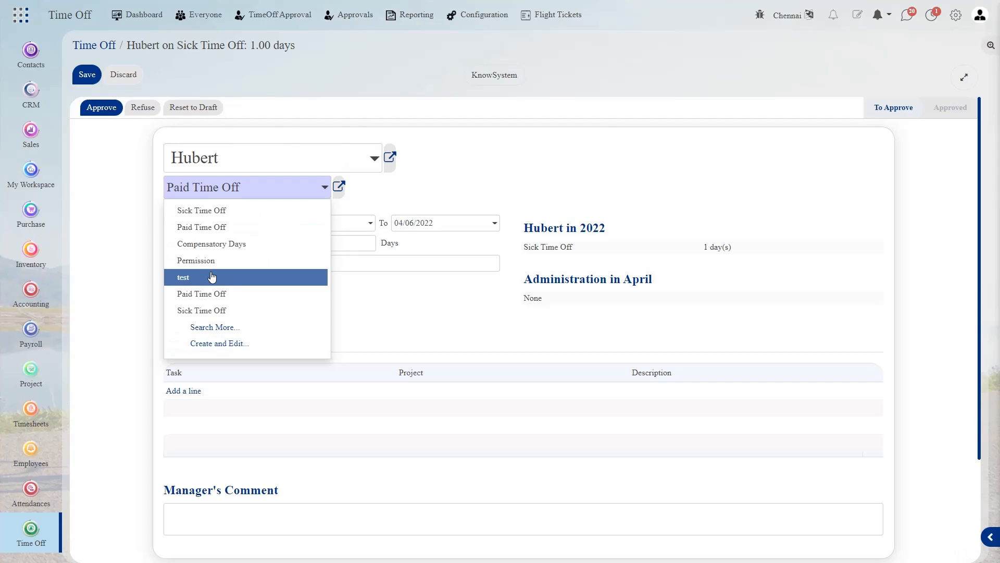
{"action": "left_click", "coordinate": [241, 211]}
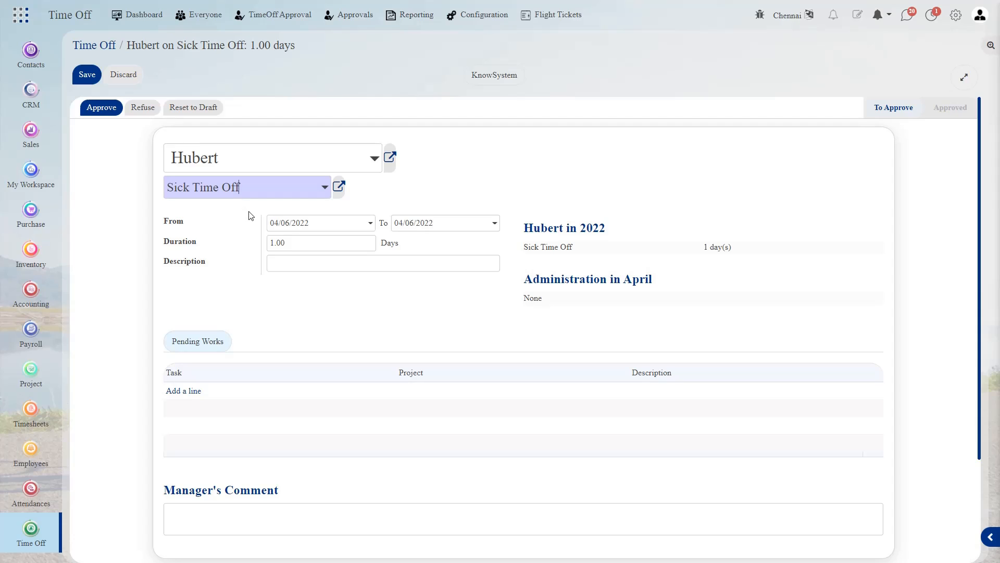
Set the request to Paid Time Off, from 03/03/2022 to 03/03/2022, with the description "paid"
{"action": "left_click", "coordinate": [263, 194]}
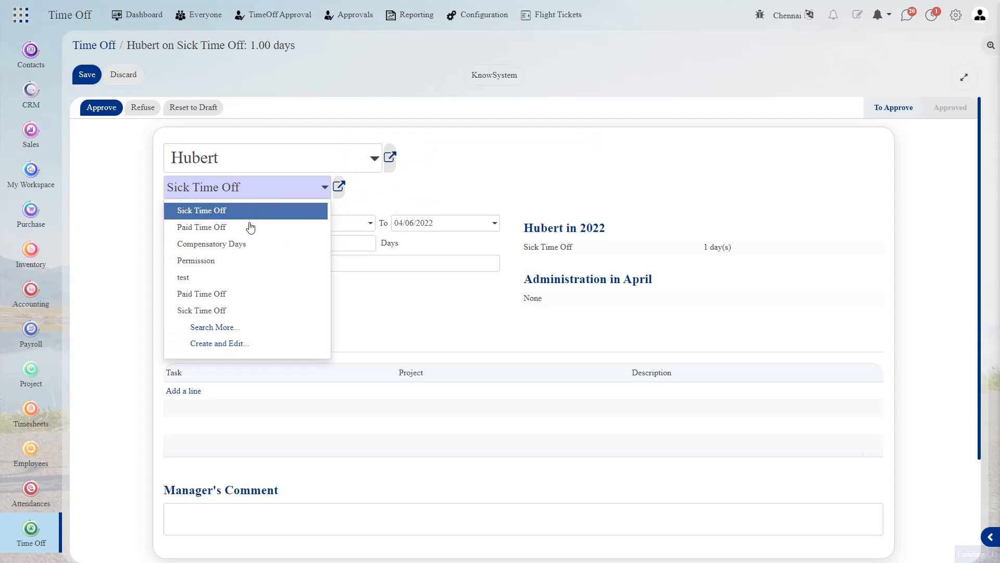
{"action": "left_click", "coordinate": [248, 231]}
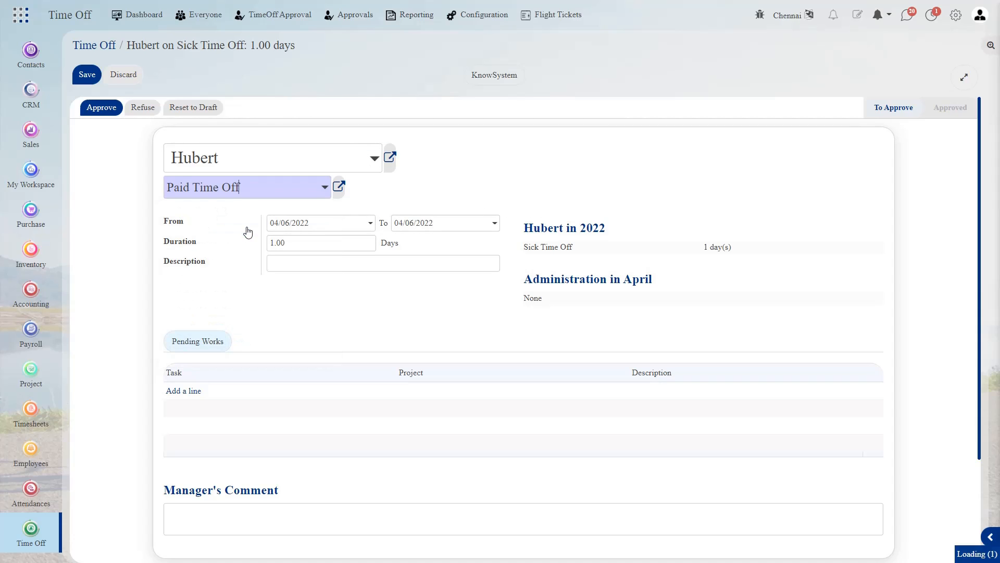
{"action": "left_click", "coordinate": [320, 226]}
{"action": "left_click", "coordinate": [279, 246]}
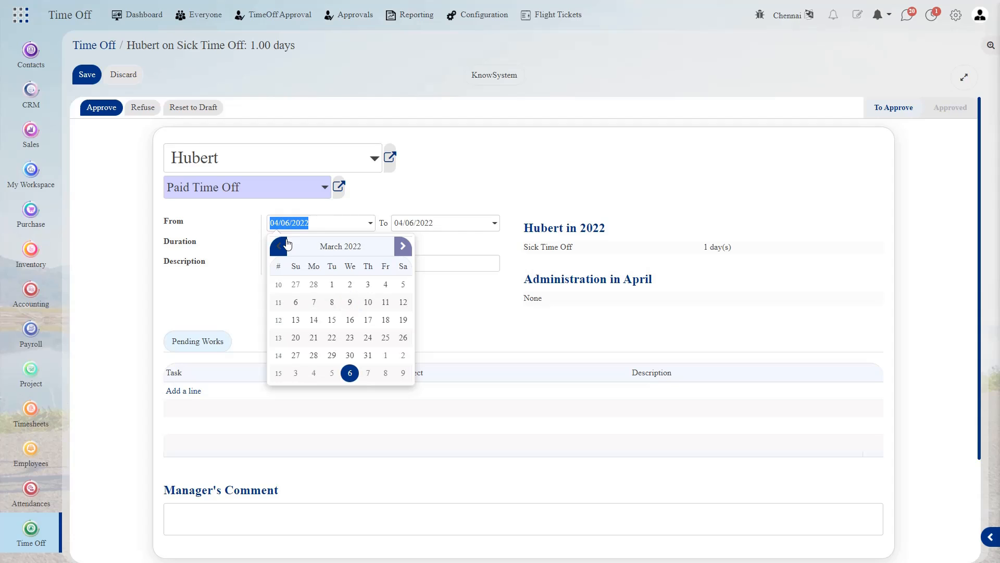
{"action": "left_click", "coordinate": [367, 285]}
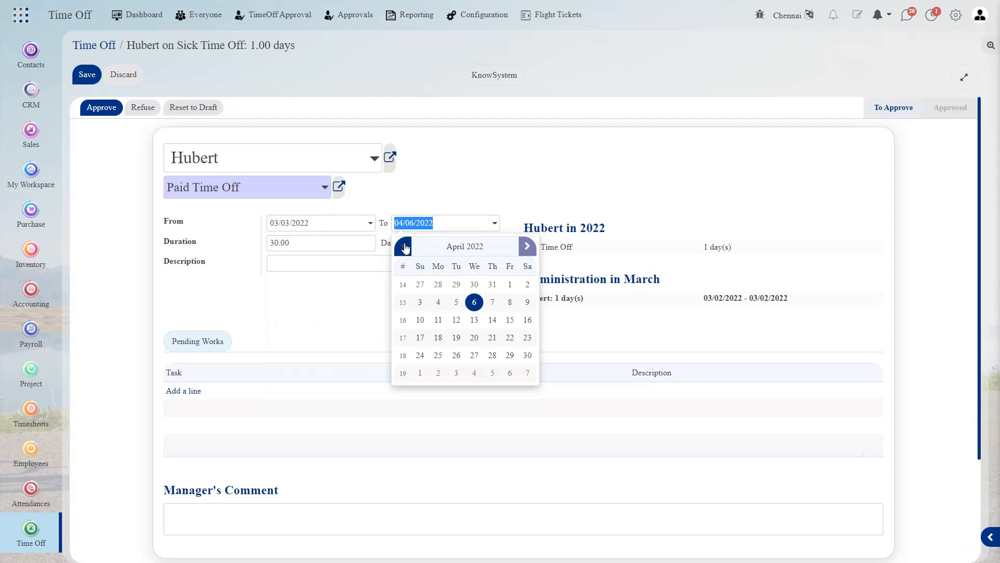
{"action": "left_click", "coordinate": [403, 246]}
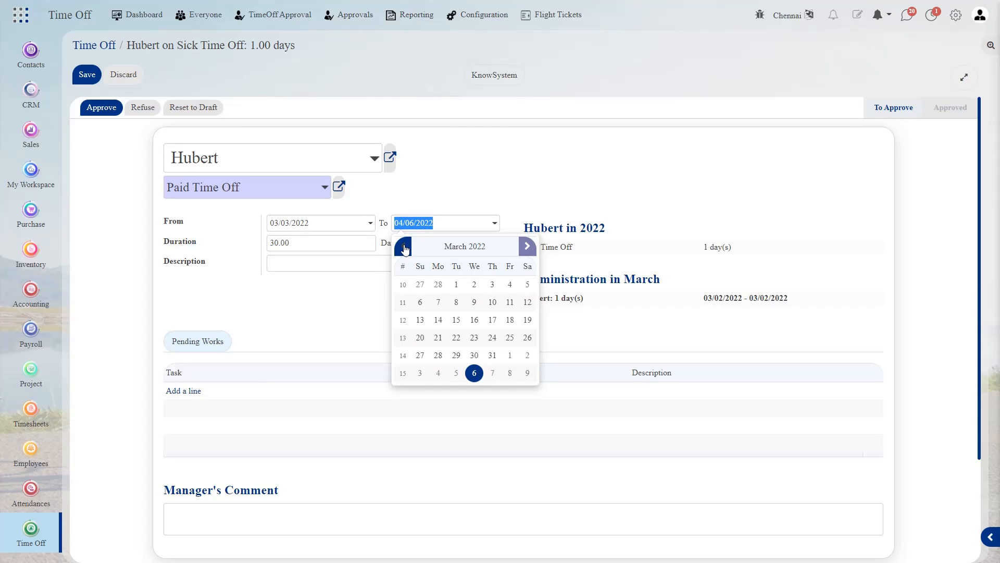
{"action": "left_click", "coordinate": [496, 288]}
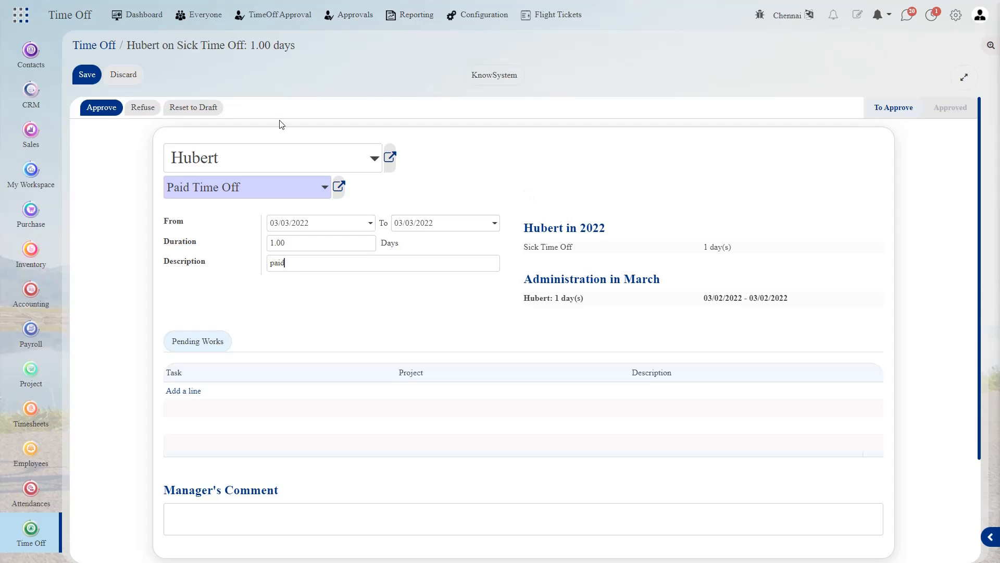
Save the paid time off request and approve it
{"action": "left_click", "coordinate": [96, 75]}
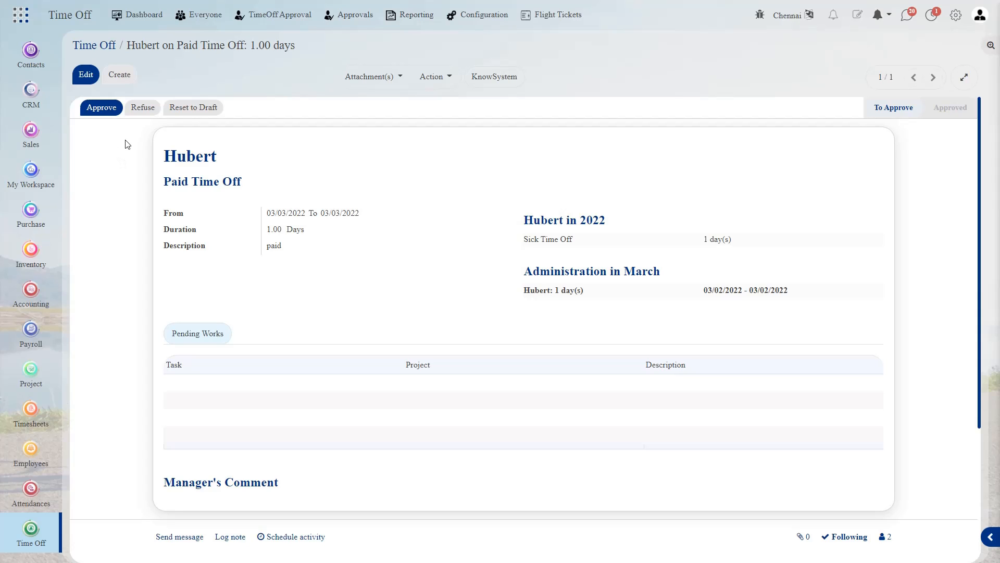
{"action": "left_click", "coordinate": [101, 107]}
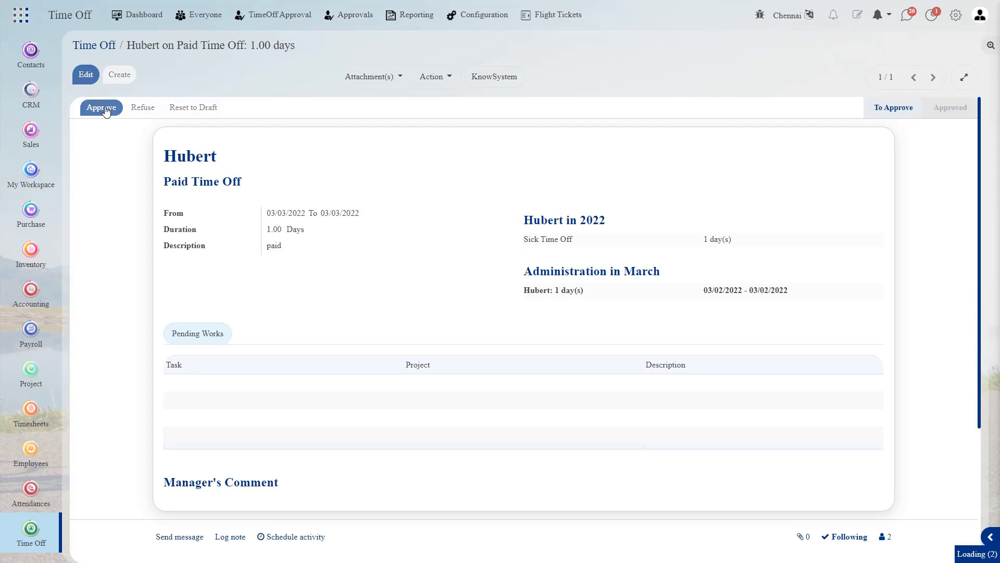
Check the time off awaiting approval, then review the Time Off Requests list sorted by description
{"action": "left_click", "coordinate": [265, 15]}
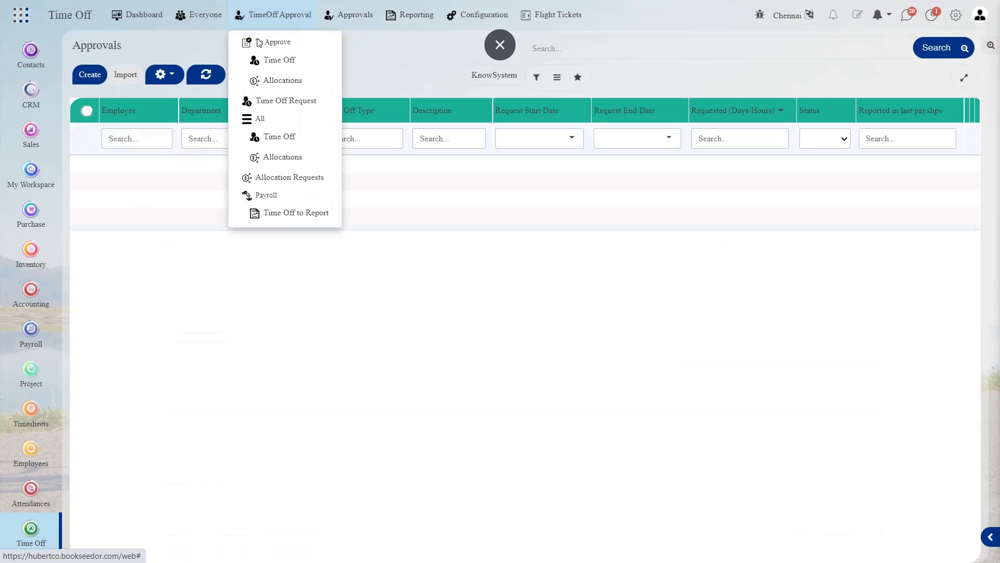
{"action": "left_click", "coordinate": [265, 69]}
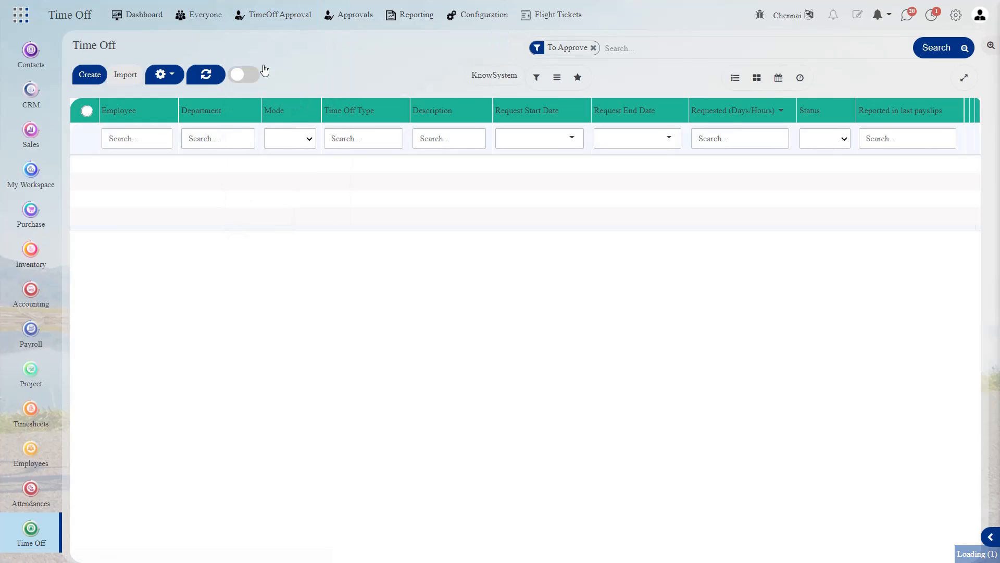
{"action": "left_click", "coordinate": [291, 14]}
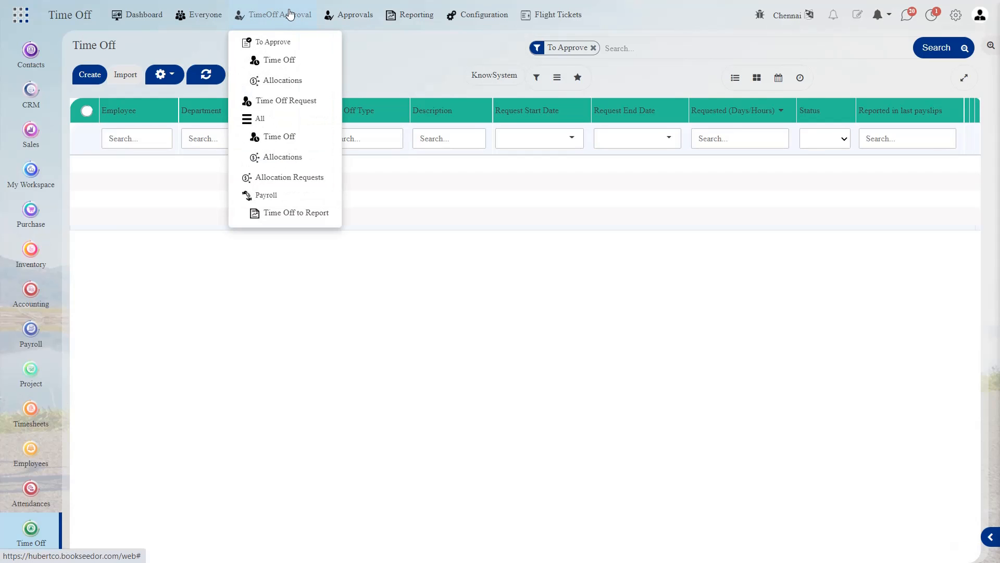
{"action": "left_click", "coordinate": [304, 107]}
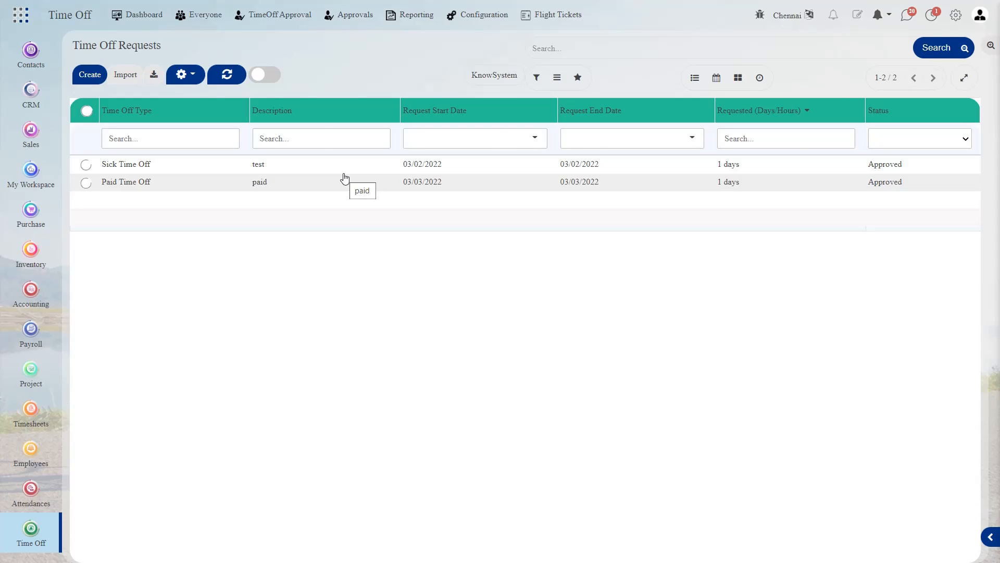
{"action": "left_click", "coordinate": [299, 105]}
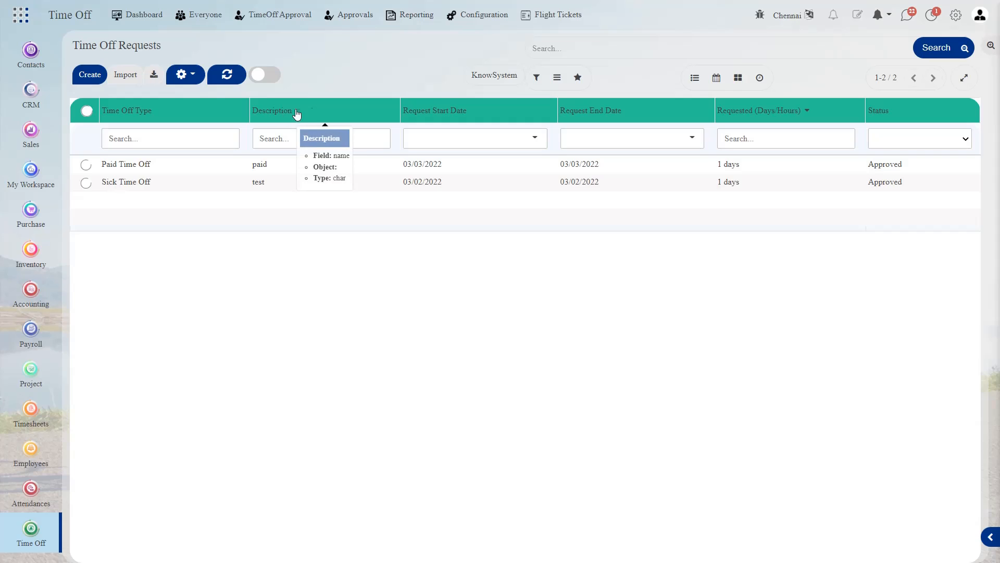
Examine the list of all time off allocations for every employee
{"action": "left_click", "coordinate": [301, 11]}
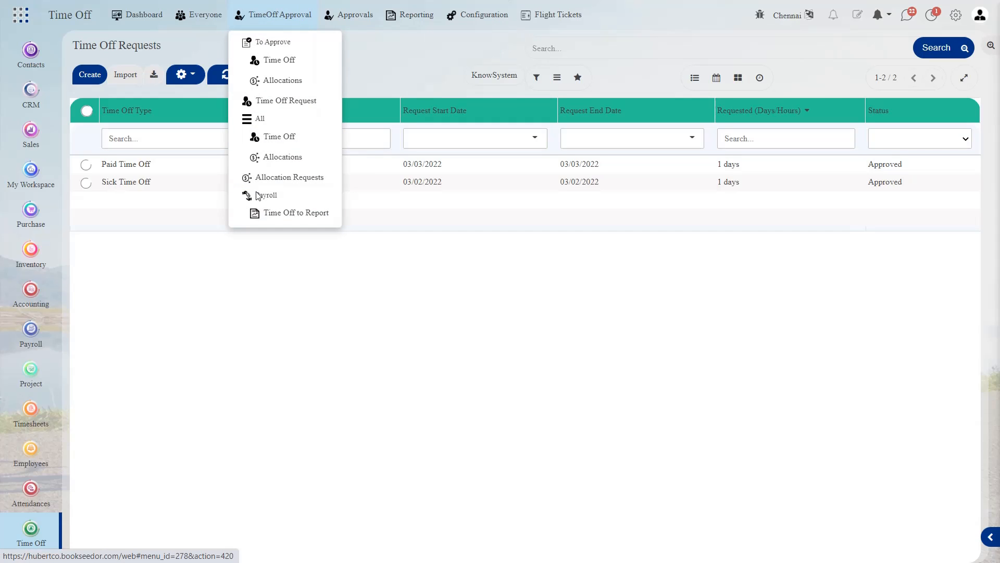
{"action": "left_click", "coordinate": [295, 160]}
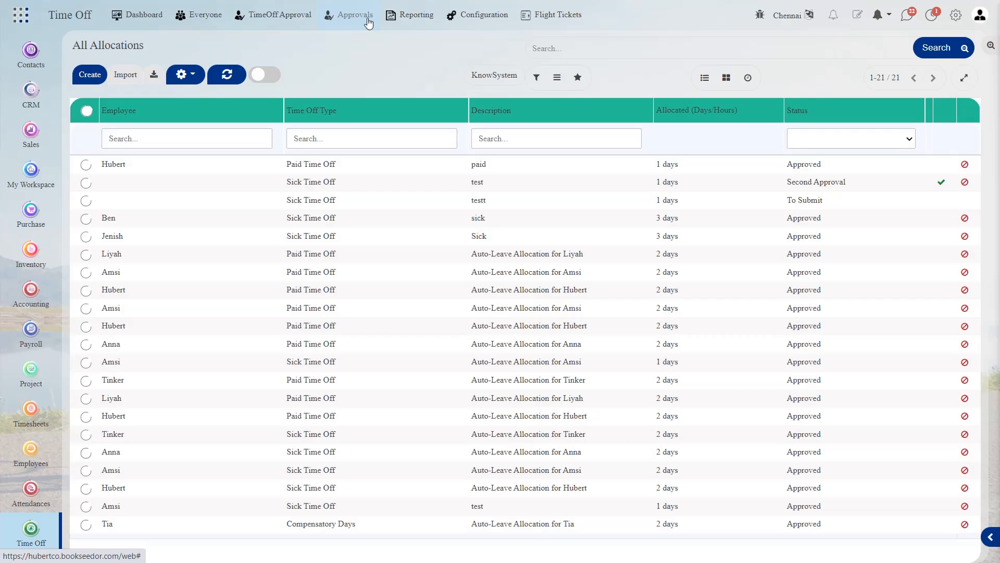
Review the settings of the Unpaid time off type with code UNPAID in edit mode, save it and return to the time off types
{"action": "left_click", "coordinate": [460, 19]}
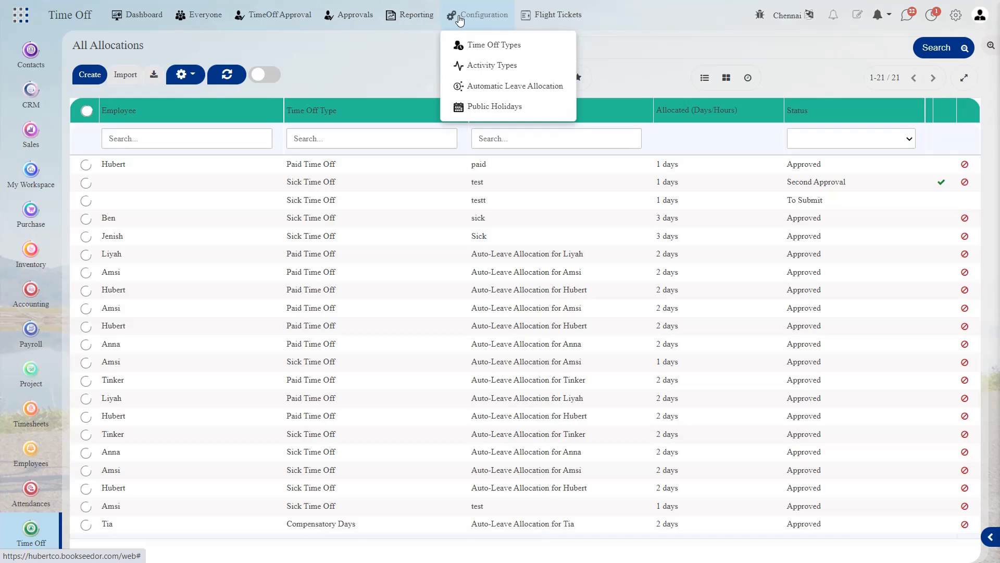
{"action": "left_click", "coordinate": [478, 49]}
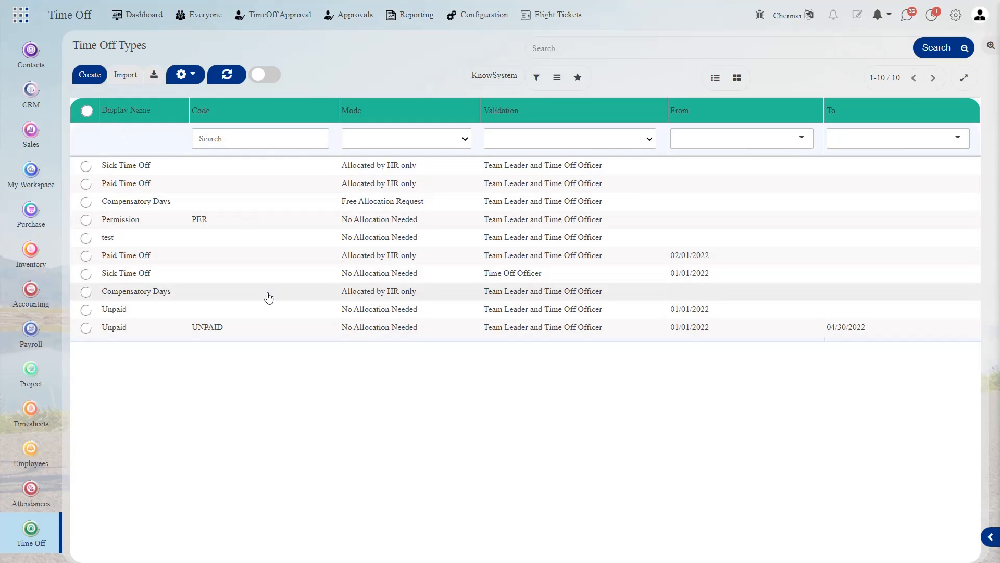
{"action": "left_click", "coordinate": [265, 333]}
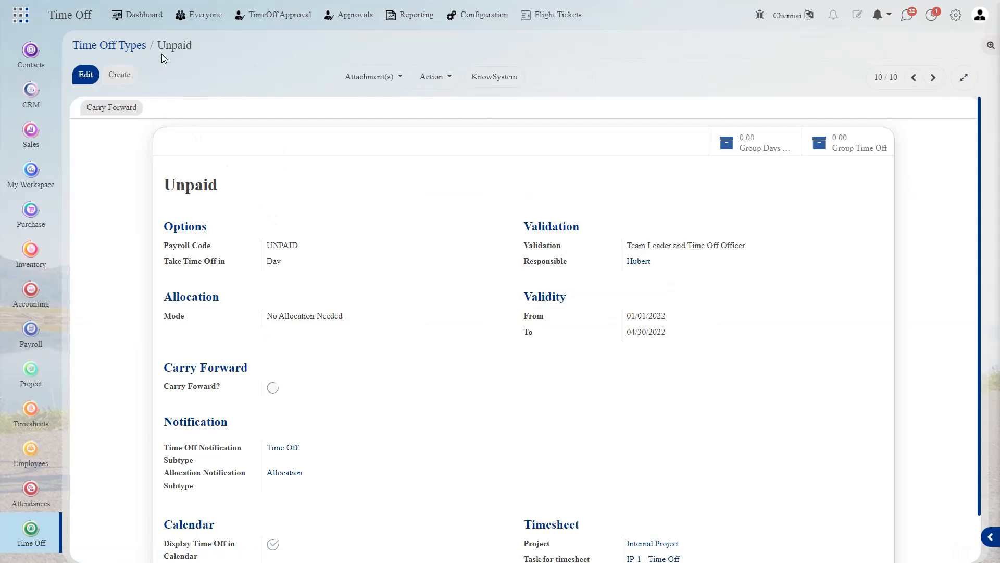
{"action": "left_click", "coordinate": [87, 75]}
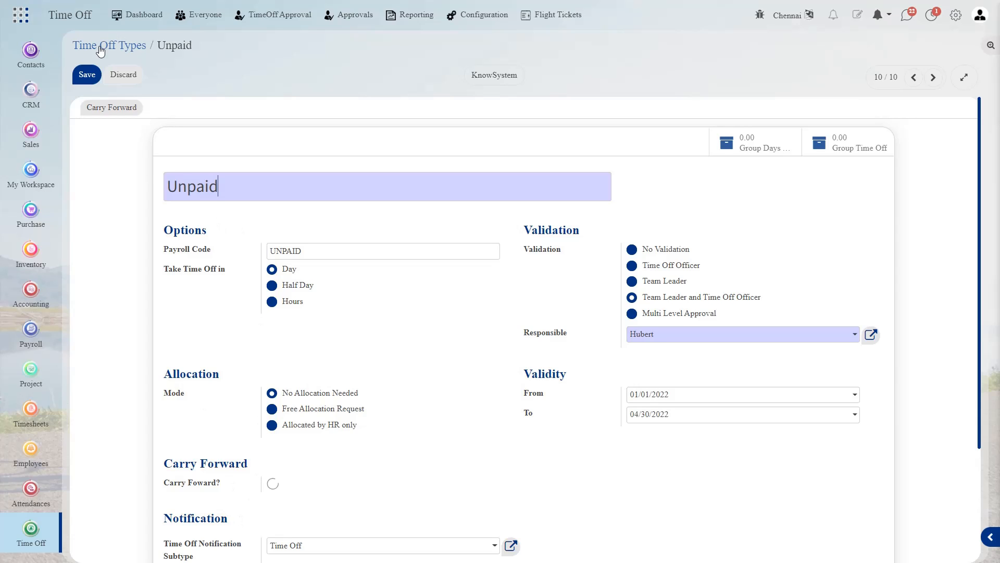
{"action": "left_click", "coordinate": [89, 74]}
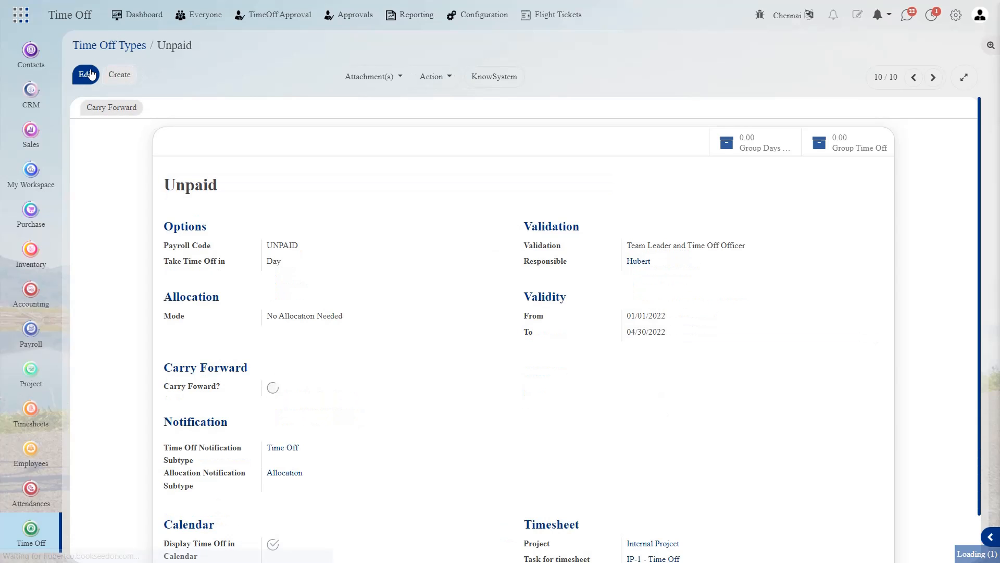
{"action": "left_click", "coordinate": [131, 48]}
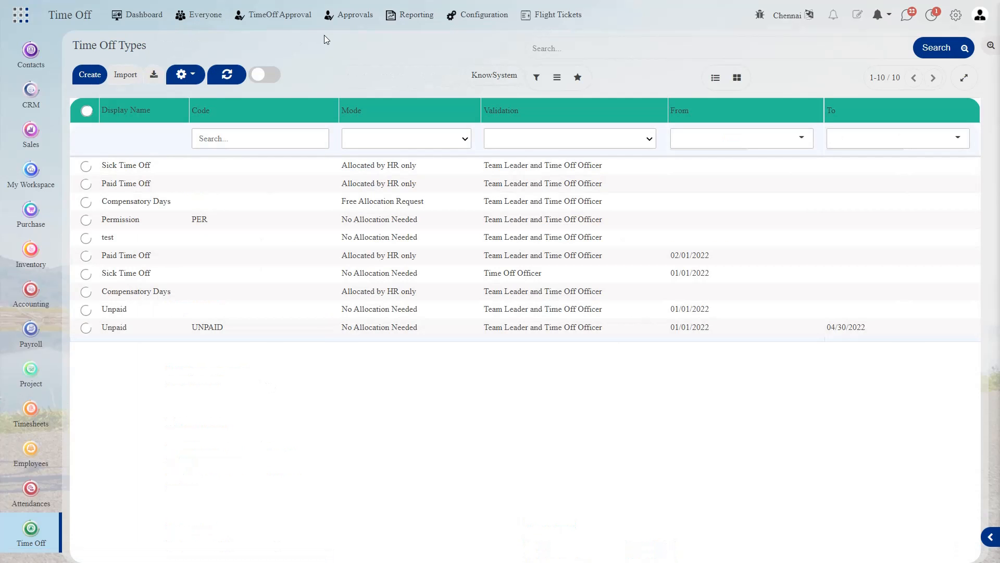
Review the activity types, and examine the Automatic Leave Allocation list sorted by leave type
{"action": "left_click", "coordinate": [497, 11]}
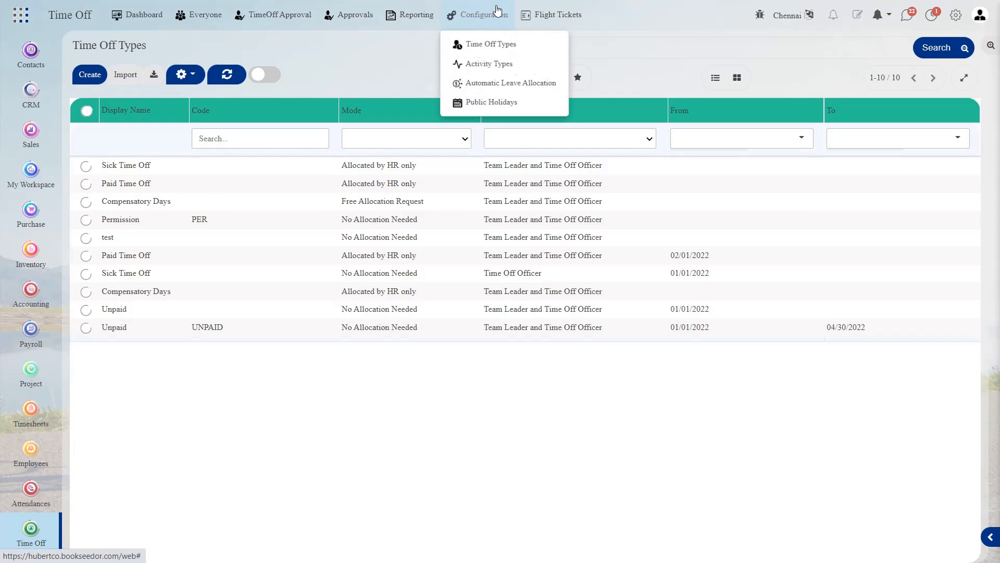
{"action": "left_click", "coordinate": [487, 63]}
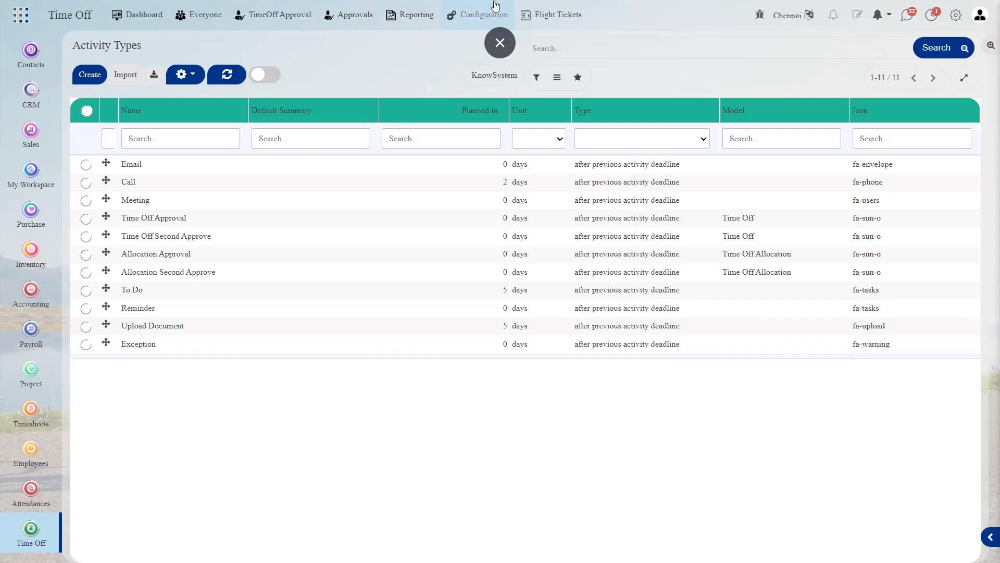
{"action": "left_click", "coordinate": [478, 14]}
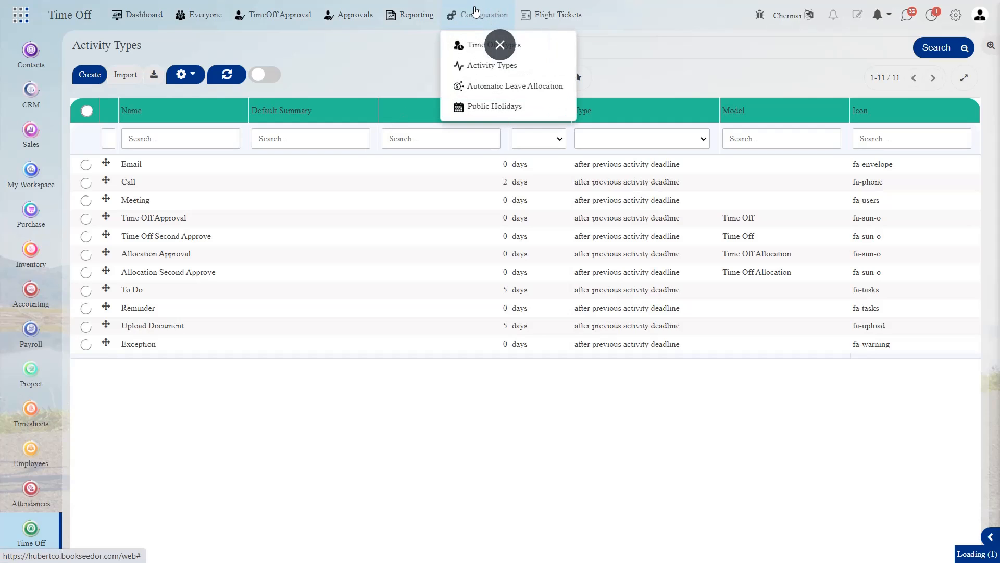
{"action": "left_click", "coordinate": [476, 88]}
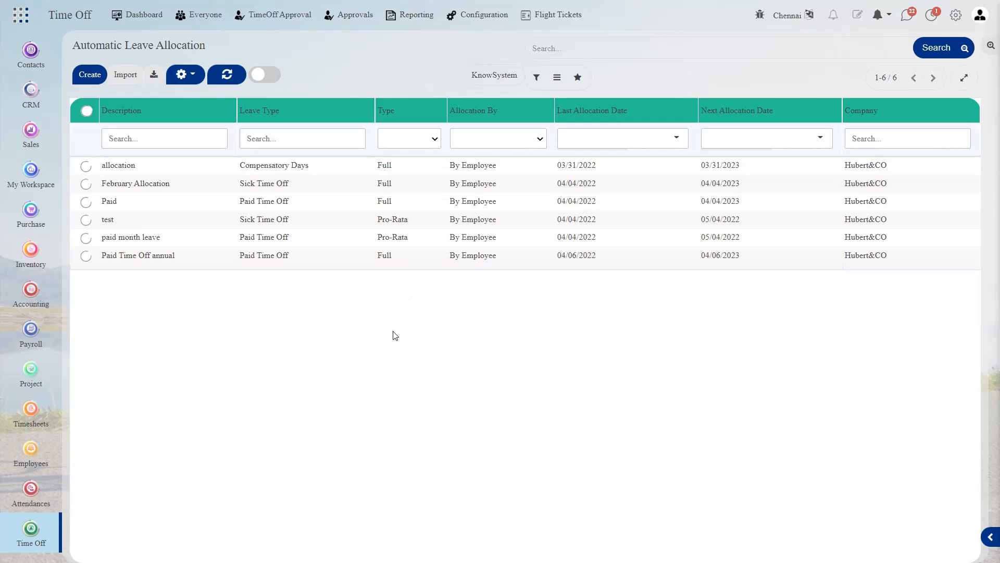
{"action": "left_click", "coordinate": [256, 112]}
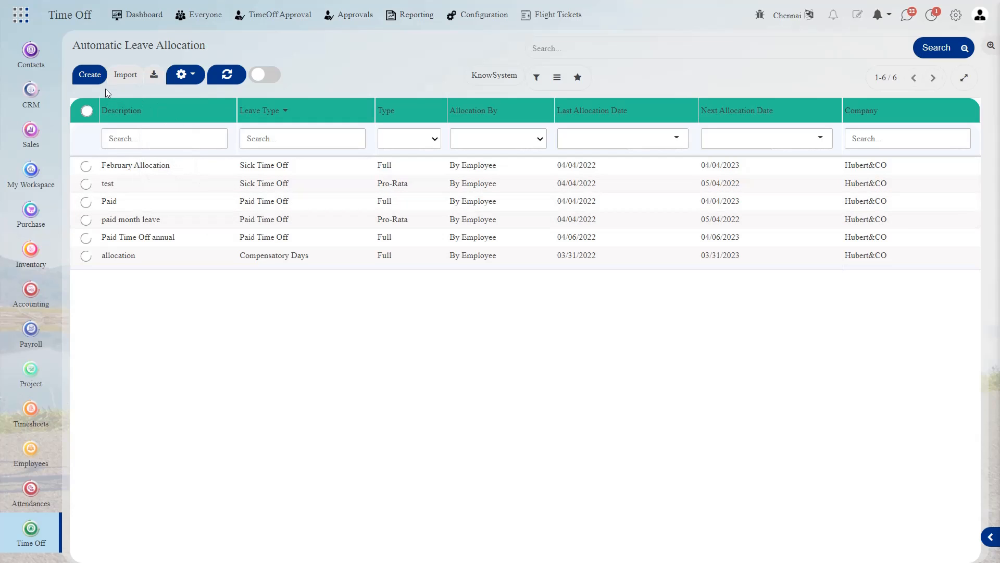
Create a new automatic leave allocation with the description "paid" and the leave type Paid Time Off
{"action": "left_click", "coordinate": [91, 77]}
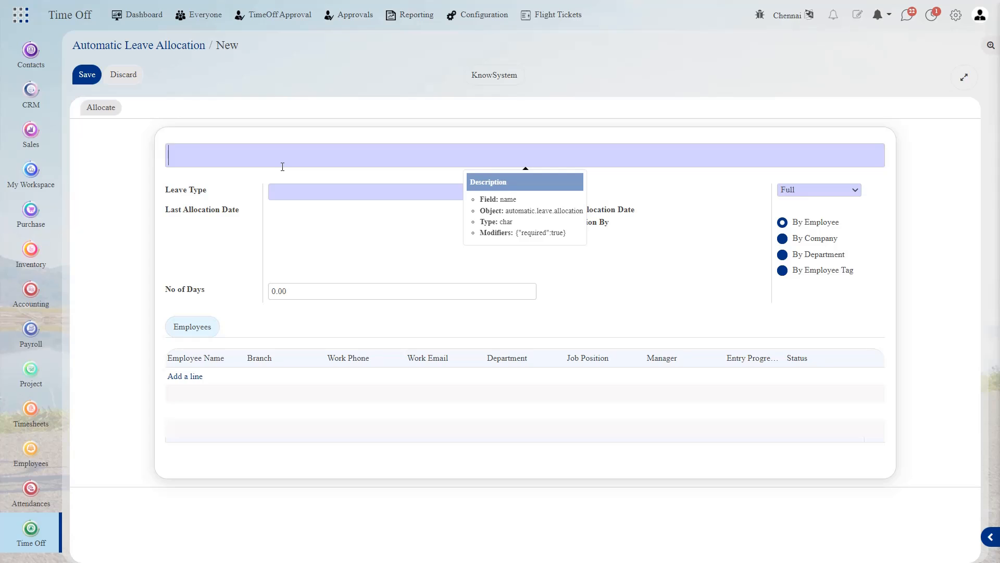
{"action": "type", "text": "paid"}
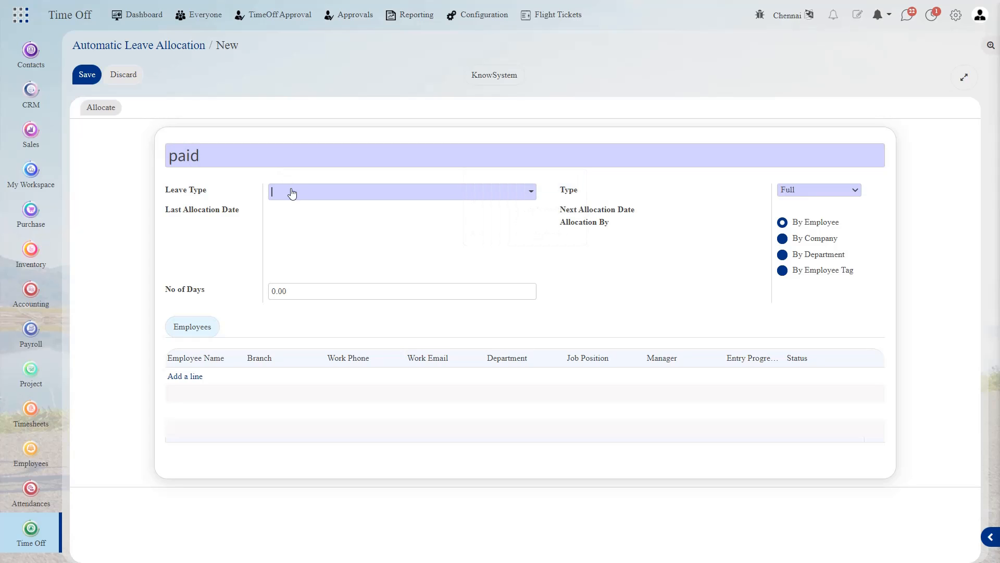
{"action": "left_click", "coordinate": [292, 194]}
{"action": "left_click", "coordinate": [301, 230]}
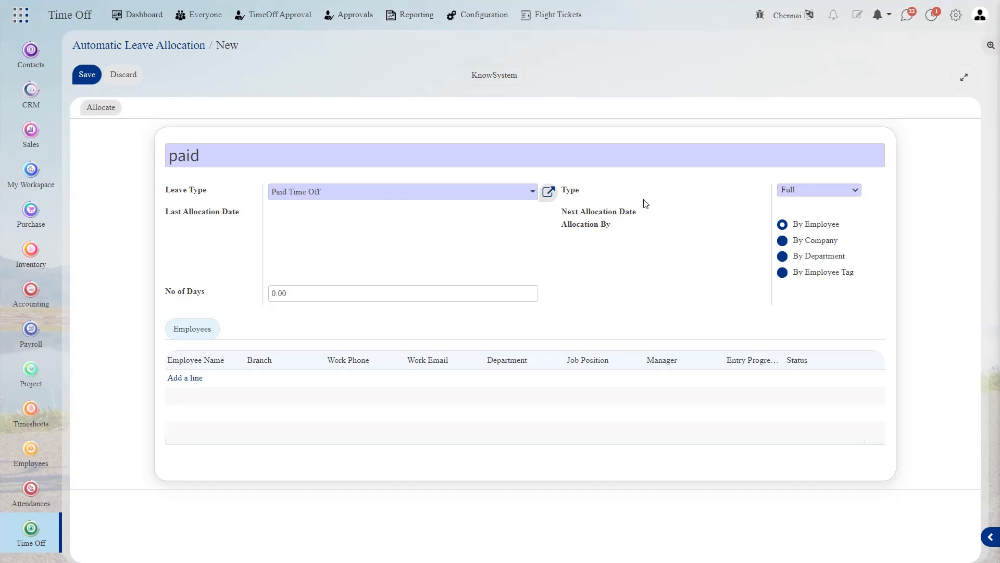
Try the Pro-Rata type for the allocation and set it back to Full
{"action": "left_click", "coordinate": [790, 193]}
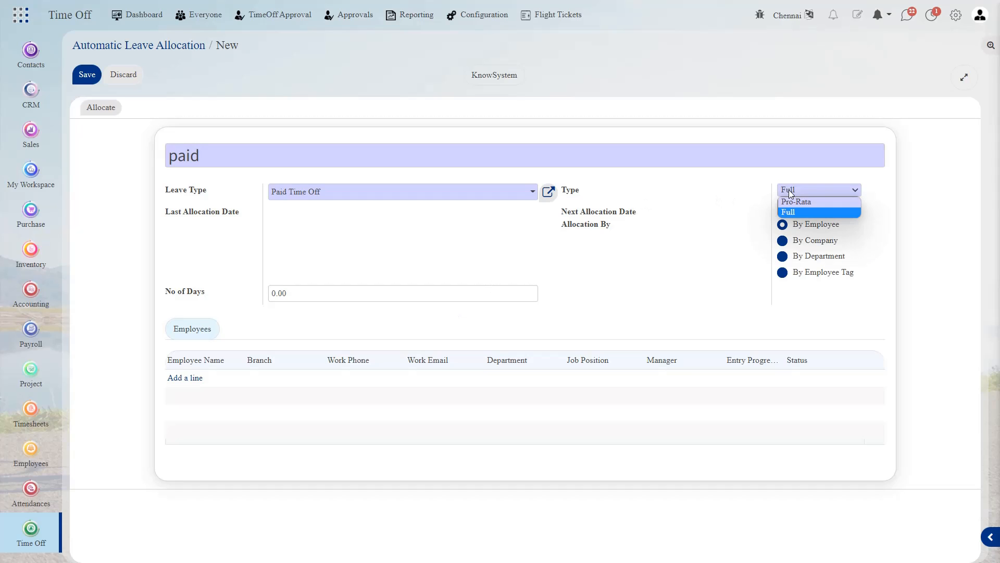
{"action": "left_click", "coordinate": [789, 202]}
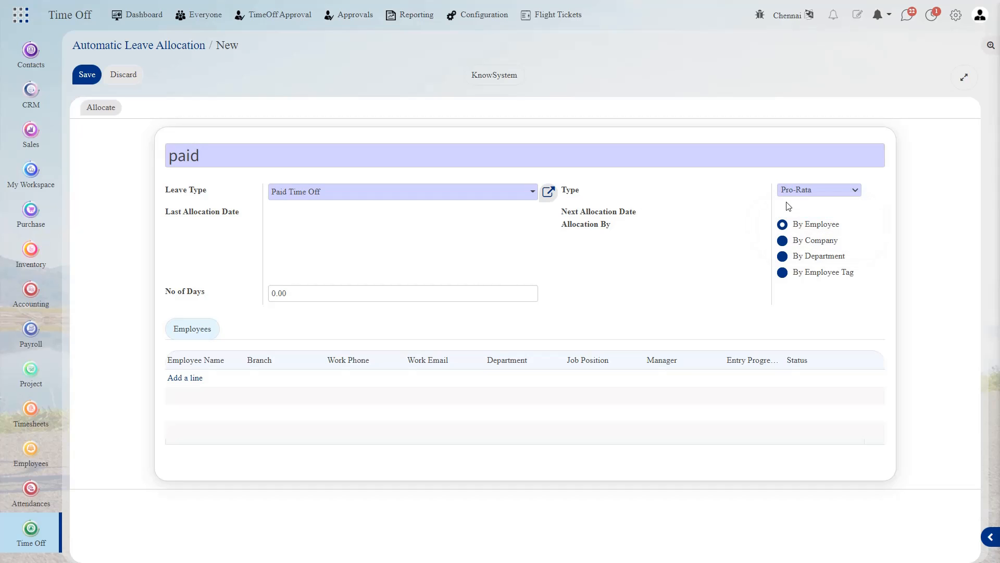
{"action": "left_click", "coordinate": [836, 189]}
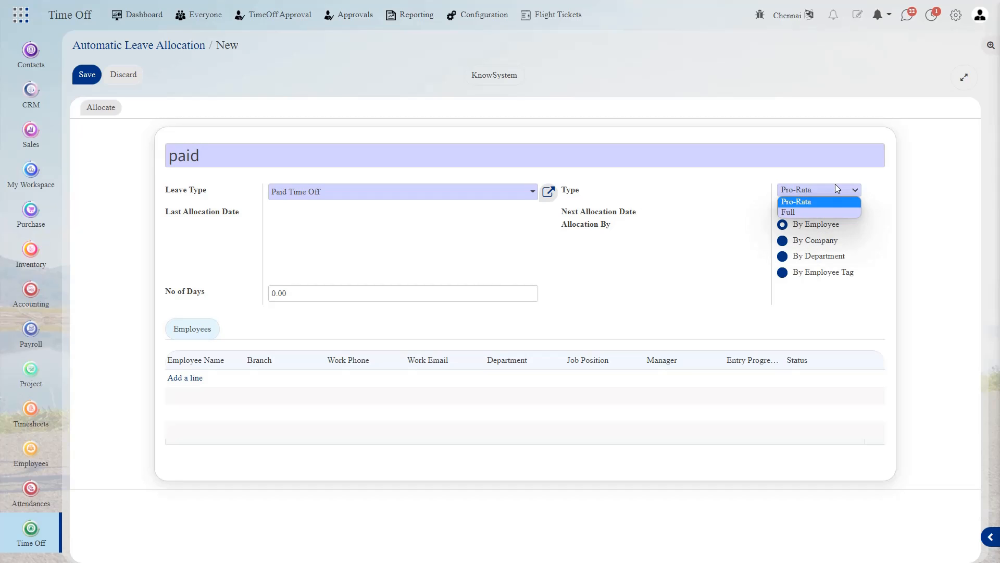
{"action": "left_click", "coordinate": [817, 212]}
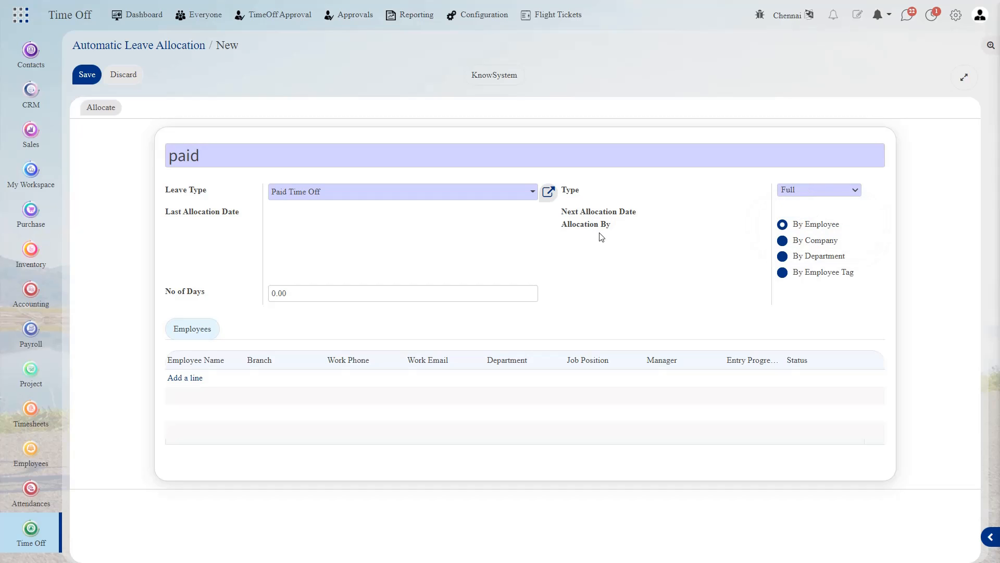
Try allocating by company, department and employee tag, and set the allocation back to By Employee
{"action": "left_click", "coordinate": [786, 244]}
{"action": "left_click", "coordinate": [782, 257]}
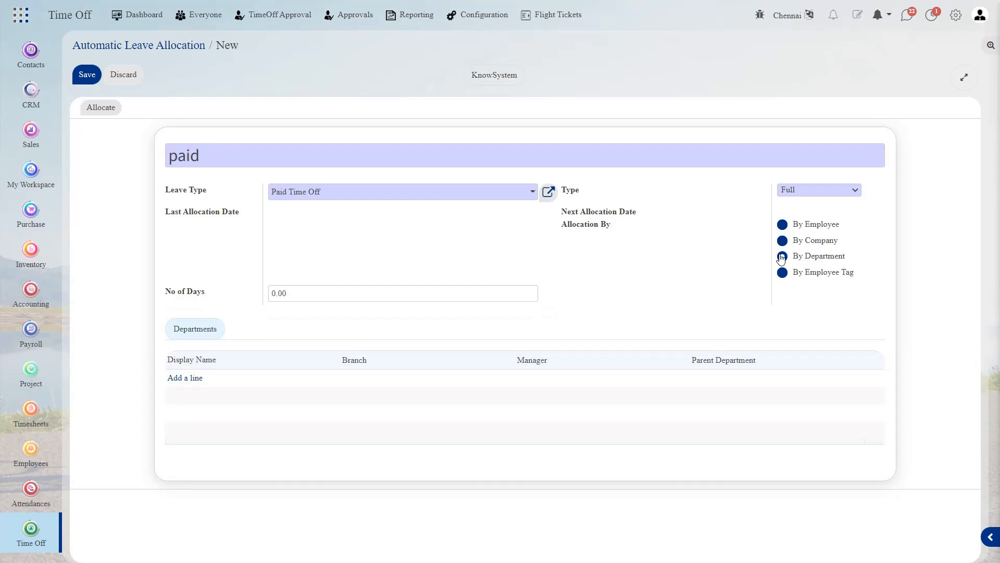
{"action": "left_click", "coordinate": [785, 275]}
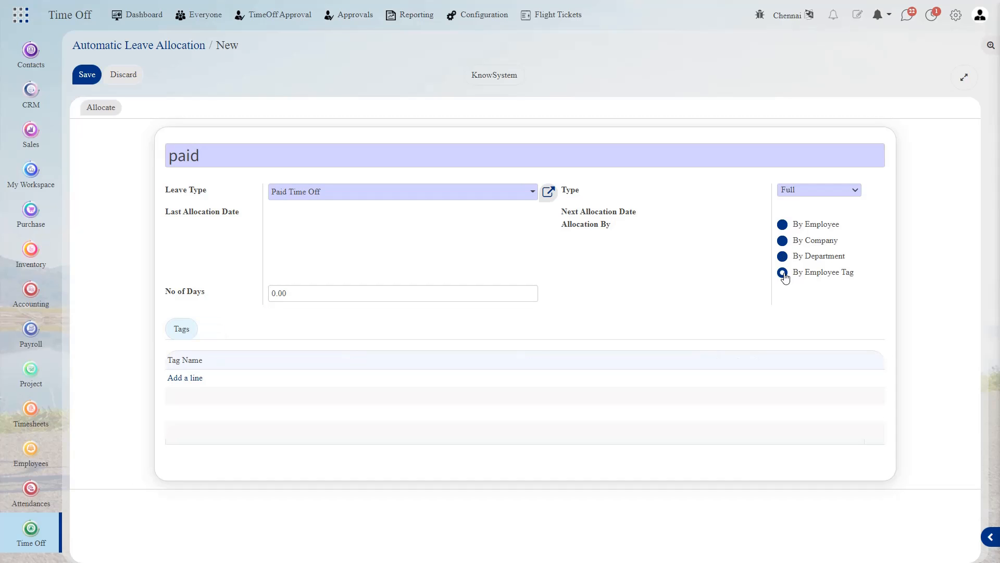
{"action": "left_click", "coordinate": [783, 257]}
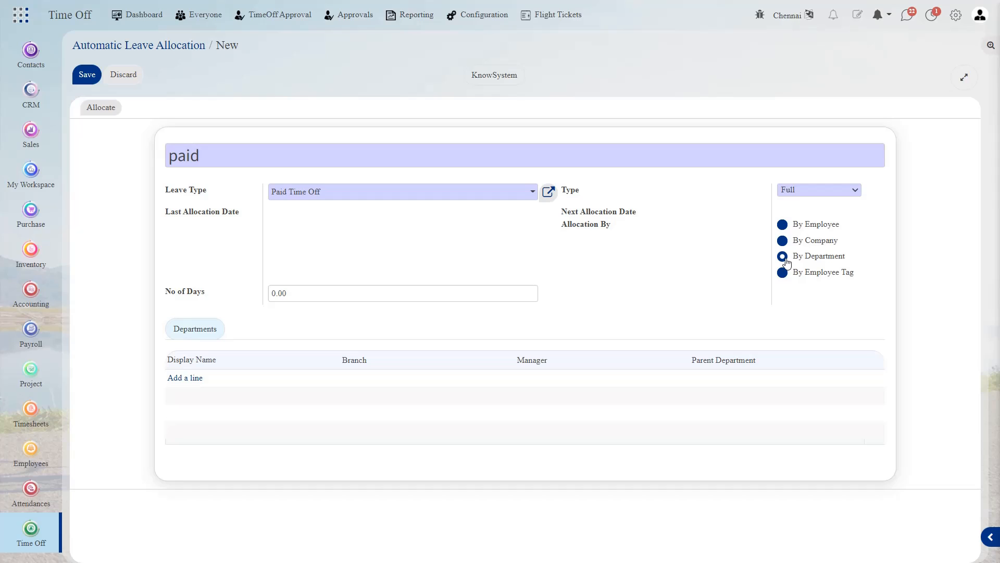
{"action": "left_click", "coordinate": [783, 224]}
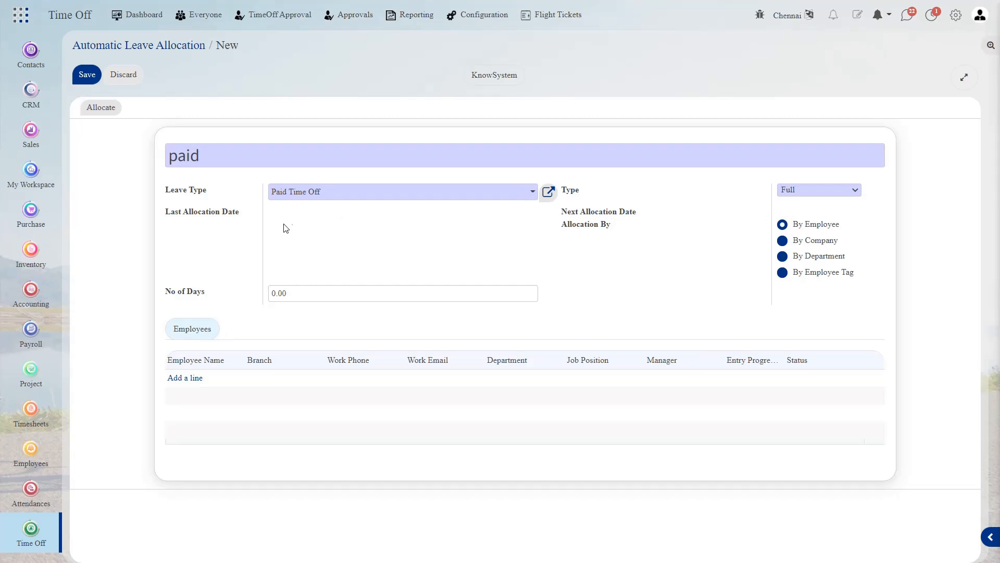
Add the last three employees in the employee selection list to the automatic leave allocation
{"action": "left_click", "coordinate": [186, 377]}
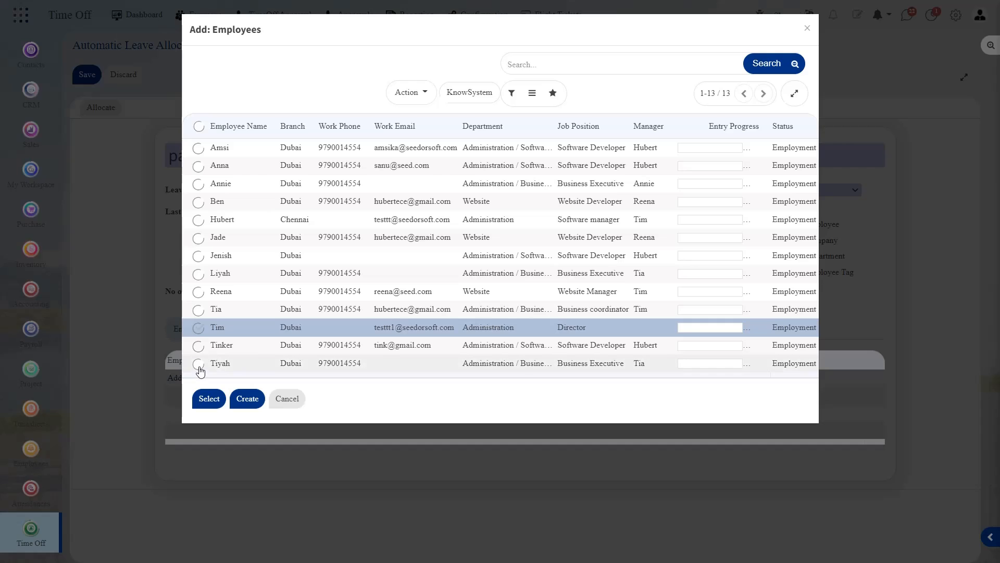
{"action": "left_click", "coordinate": [198, 364]}
{"action": "left_click", "coordinate": [198, 345]}
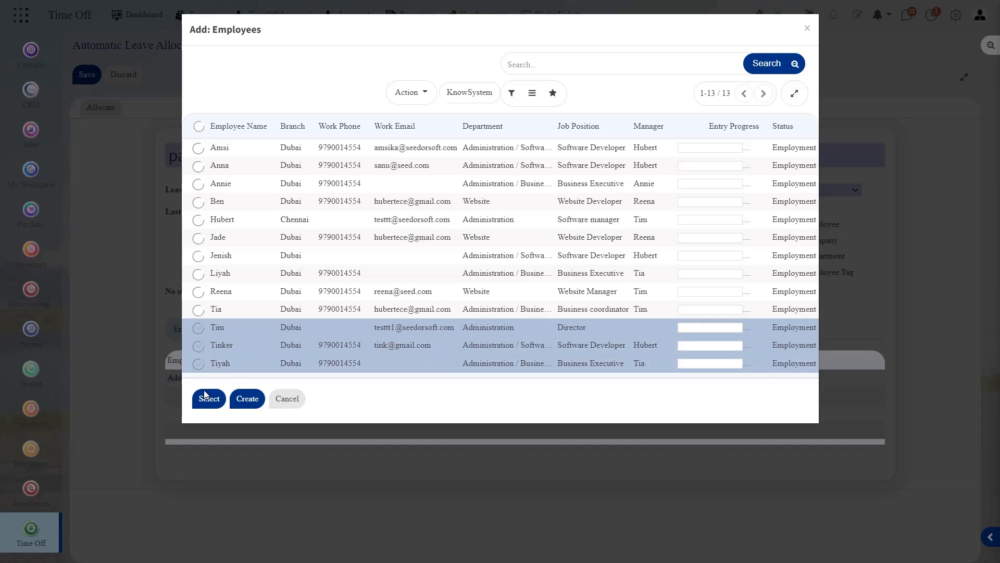
{"action": "left_click", "coordinate": [209, 398]}
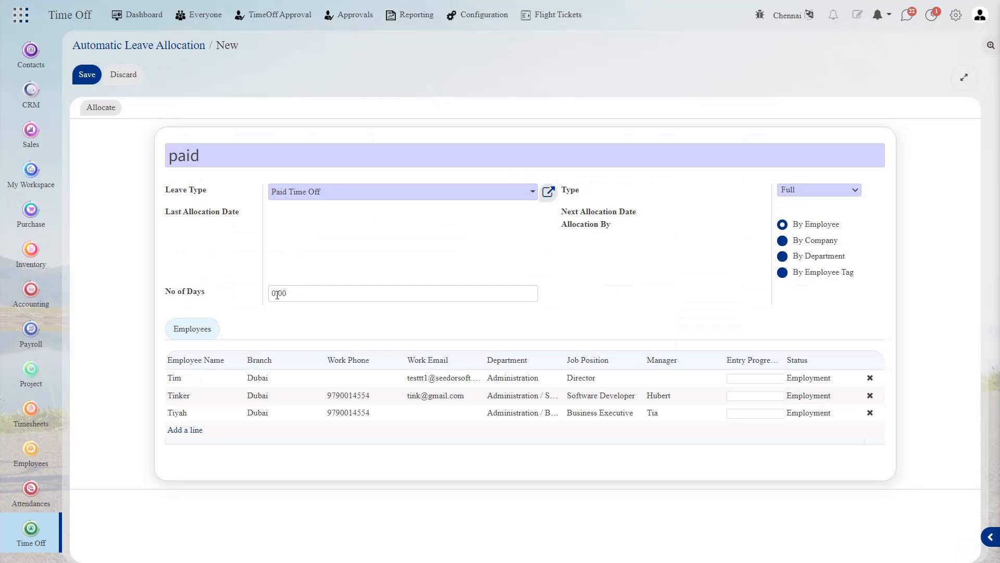
Set the number of days to 3 and save the automatic leave allocation
{"action": "type", "text": "3"}
{"action": "left_click", "coordinate": [83, 76]}
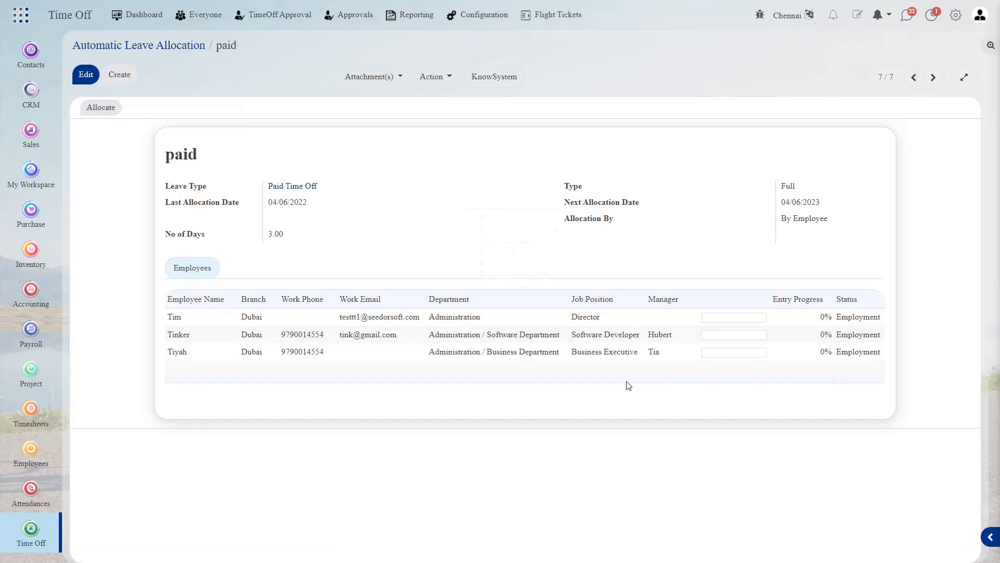
Check the paid time off entries in the second allocated employee's time off analysis, and return to the Automatic Leave Allocation list
{"action": "left_click", "coordinate": [212, 342]}
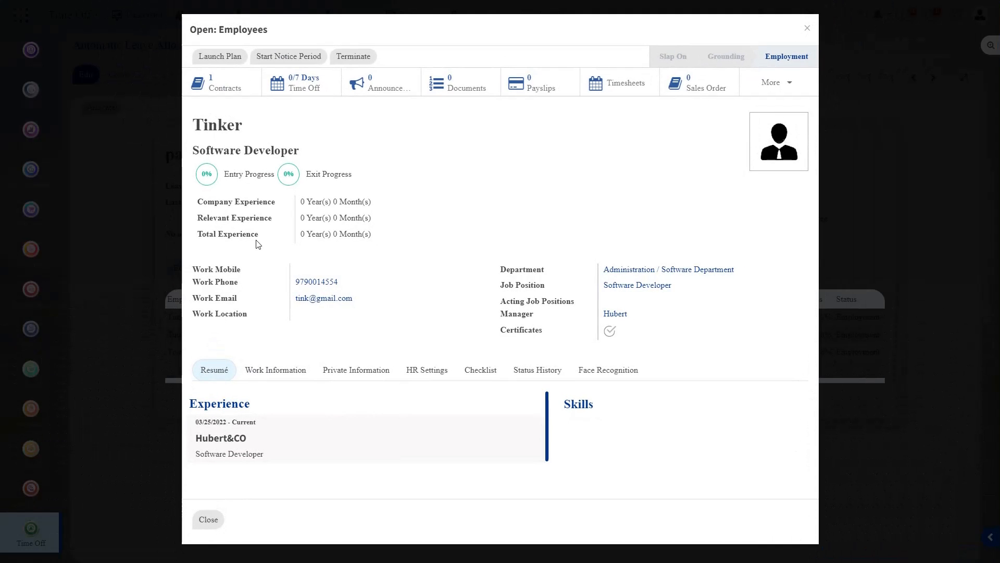
{"action": "left_click", "coordinate": [297, 96]}
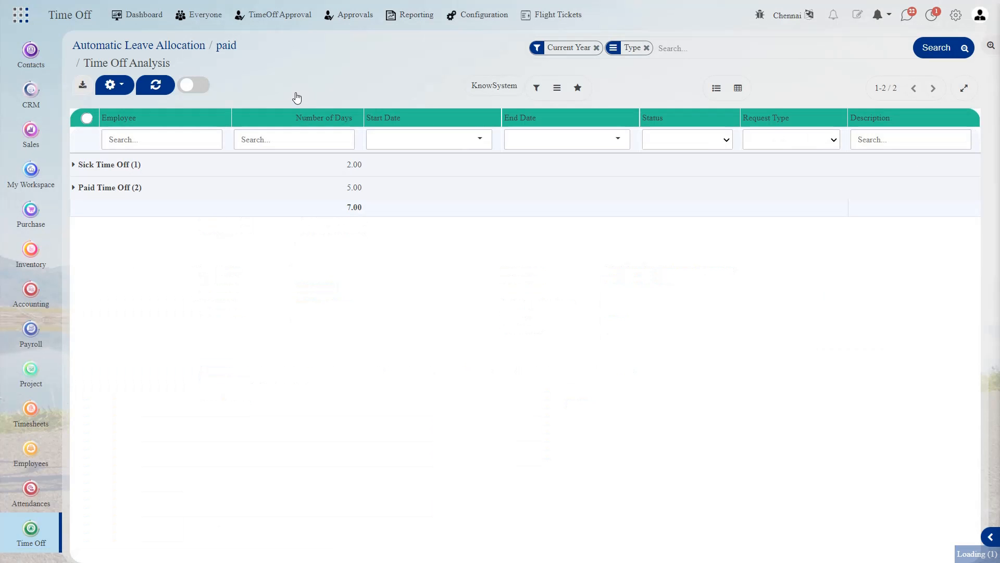
{"action": "left_click", "coordinate": [203, 193]}
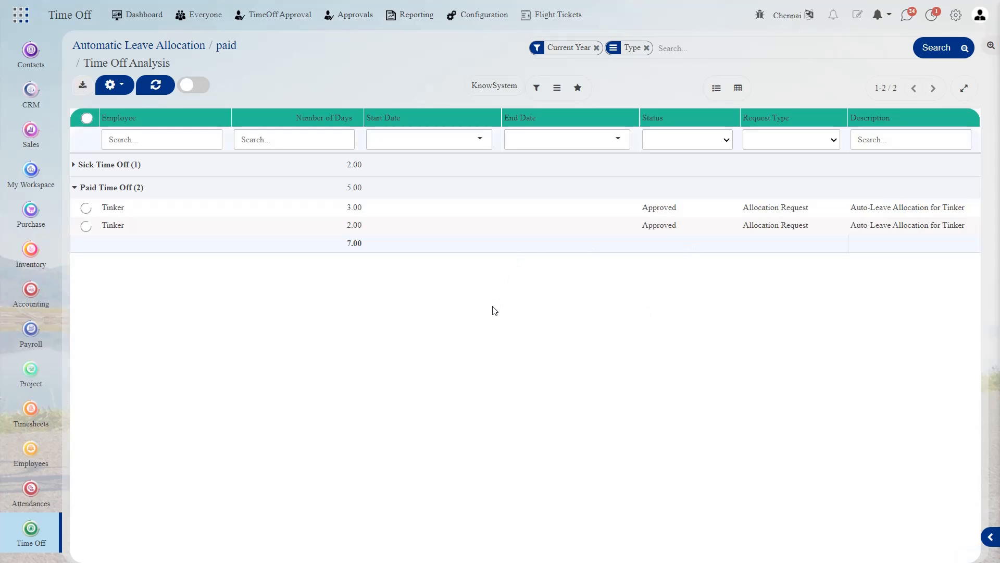
{"action": "left_click", "coordinate": [195, 47]}
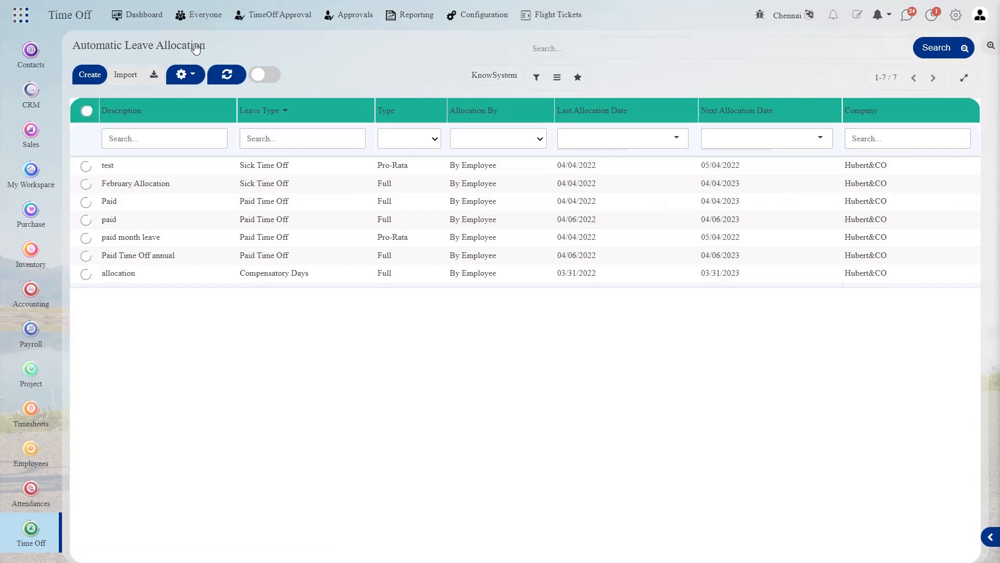
Open the Public Holidays list and examine the dates and holidays in the "may" record
{"action": "left_click", "coordinate": [495, 15]}
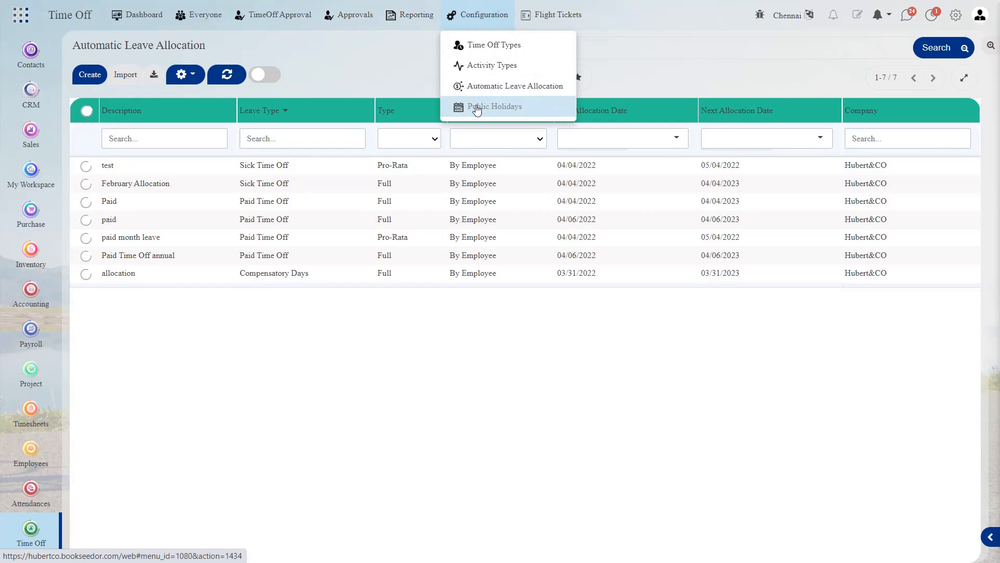
{"action": "left_click", "coordinate": [477, 107]}
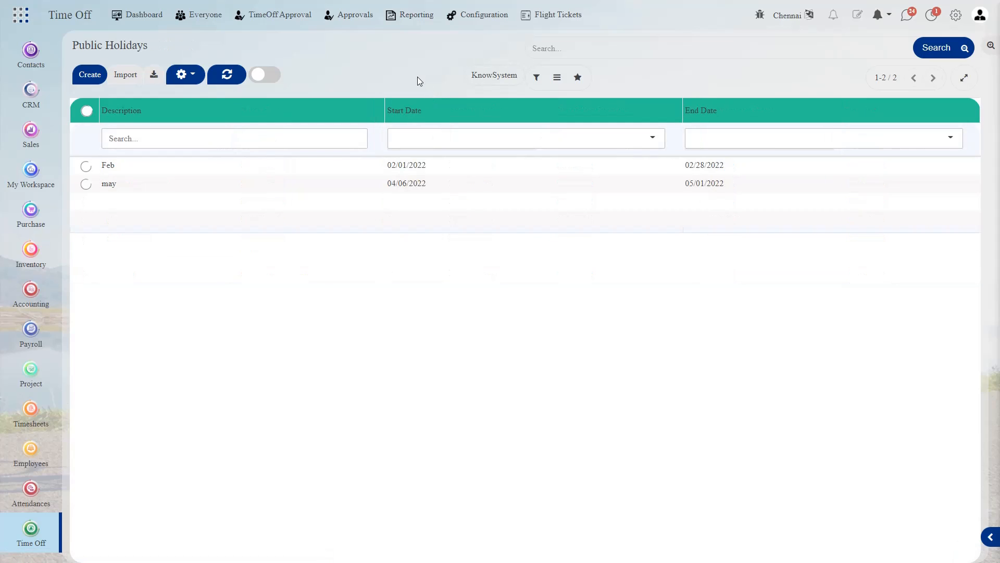
{"action": "left_click", "coordinate": [334, 182]}
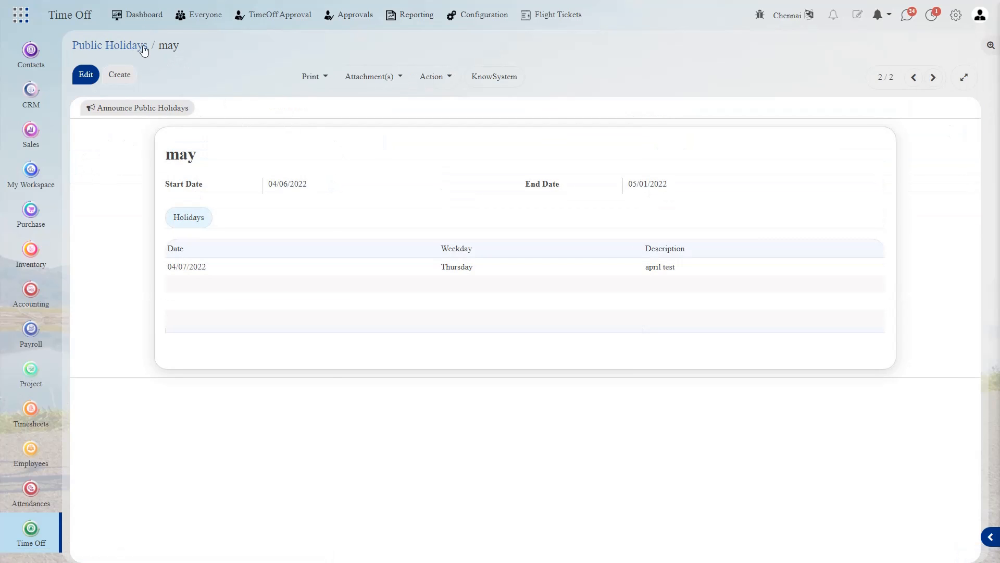
Leave the "may" record, open the time off report by employee, and view it as a pivot table, a calendar and a graph
{"action": "left_click", "coordinate": [137, 45]}
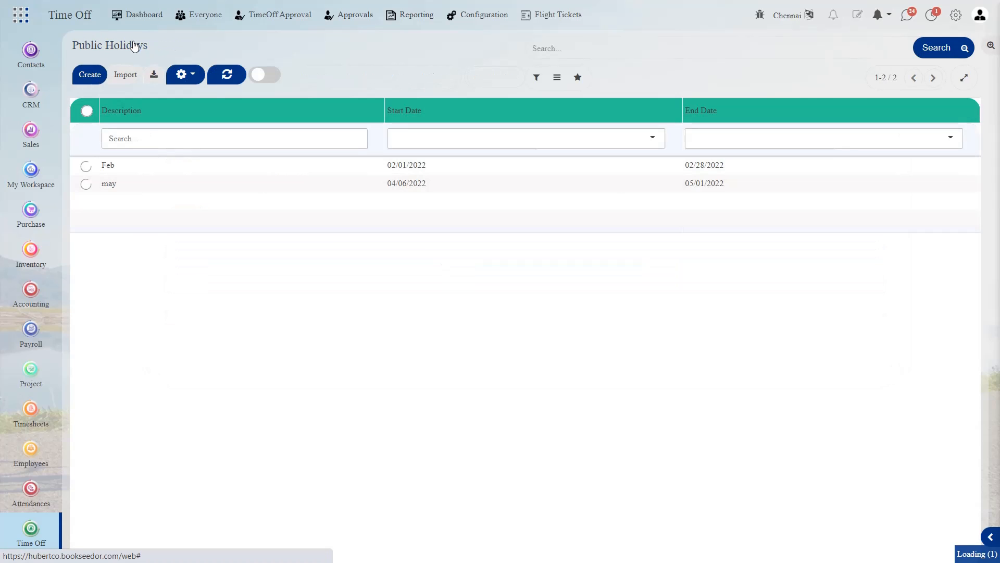
{"action": "left_click", "coordinate": [393, 20]}
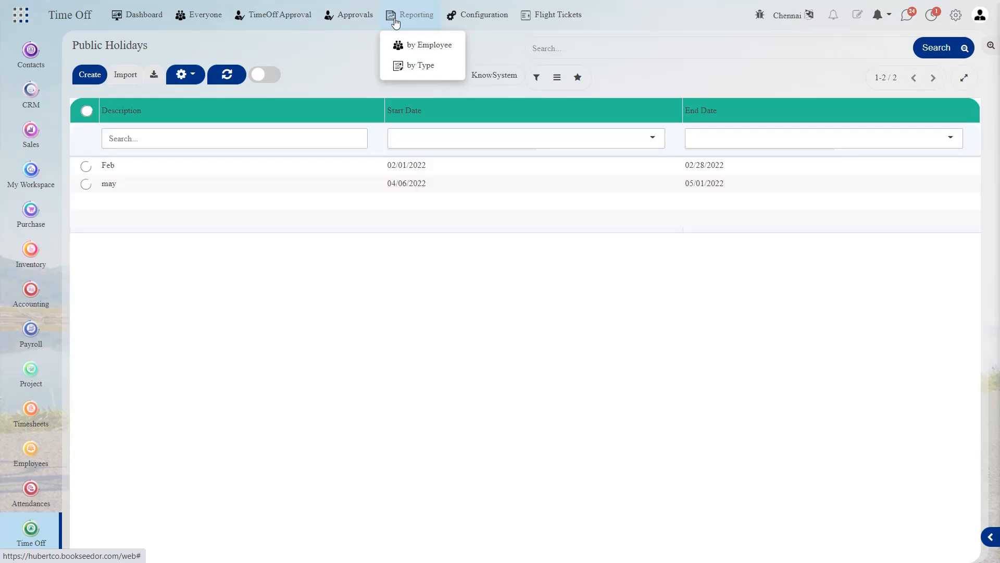
{"action": "left_click", "coordinate": [405, 45]}
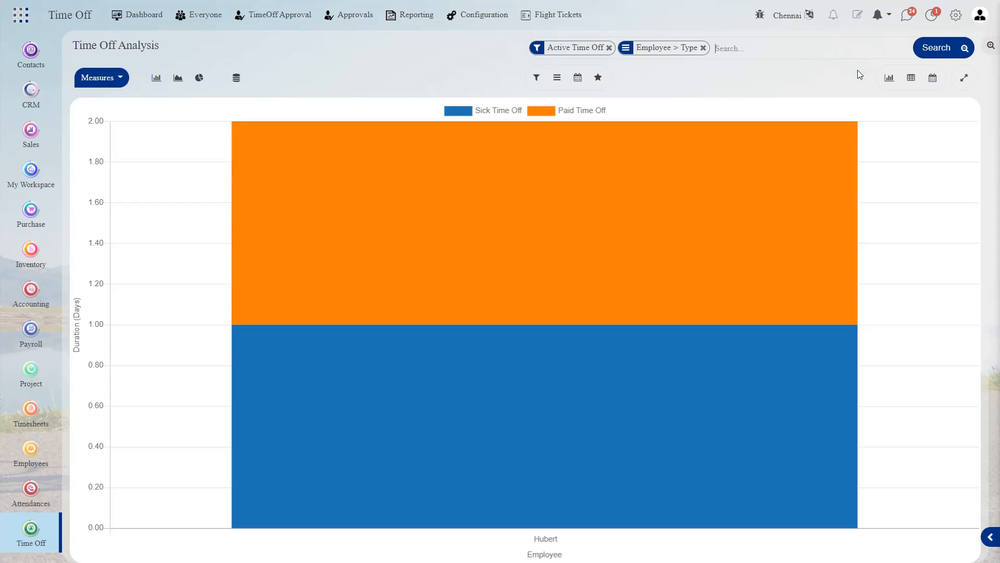
{"action": "left_click", "coordinate": [913, 79]}
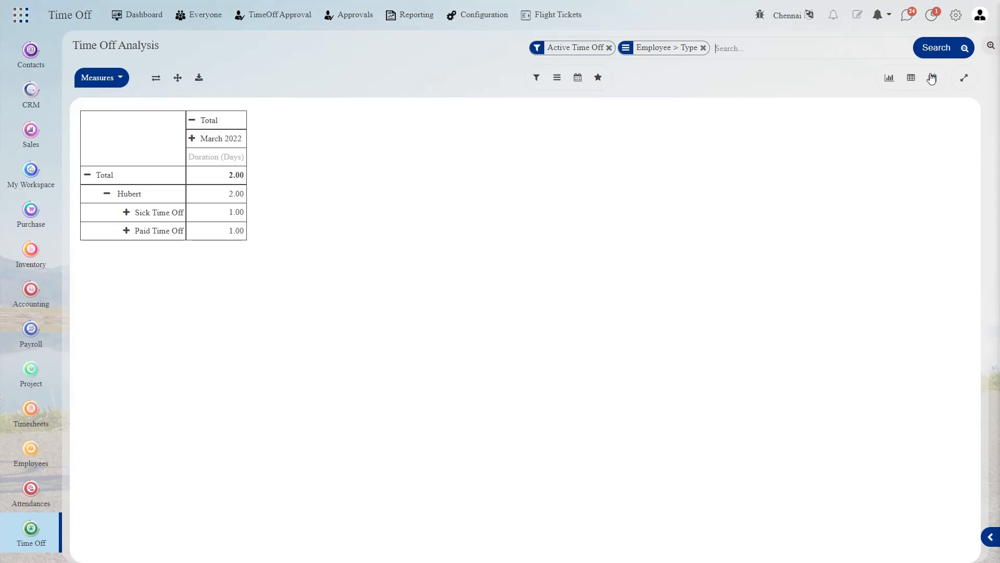
{"action": "left_click", "coordinate": [931, 78]}
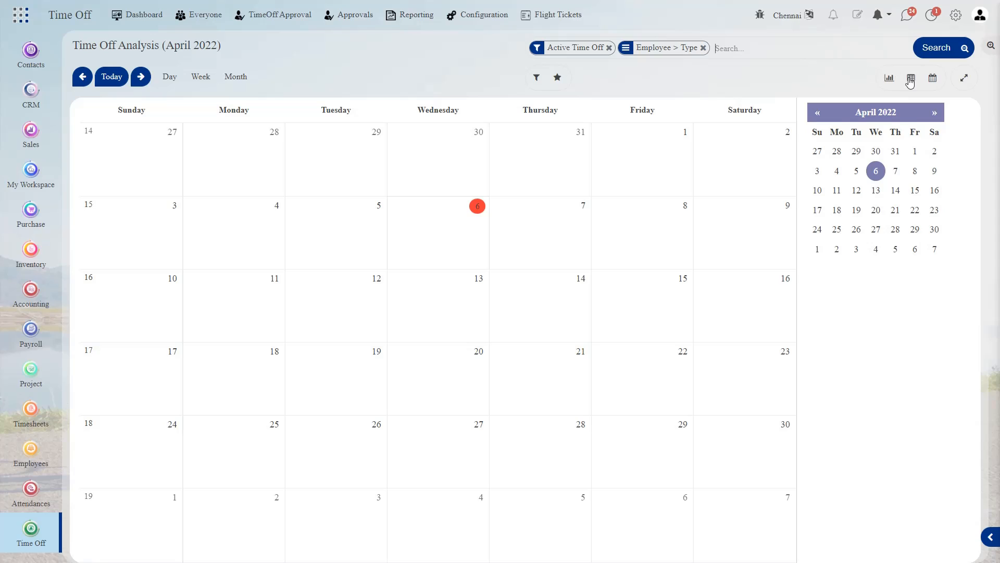
{"action": "left_click", "coordinate": [888, 79]}
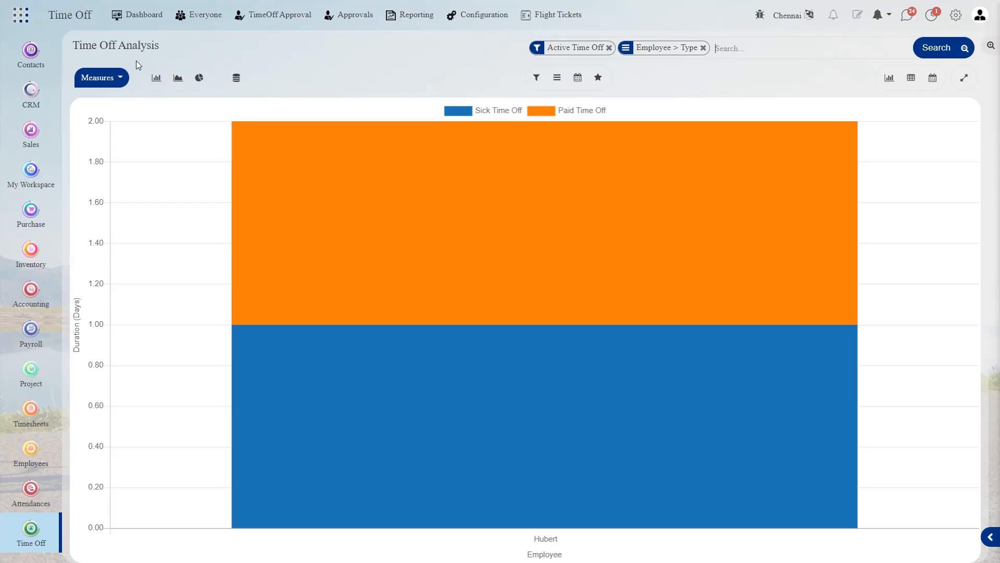
View the time off analysis by employee as a bar chart, a line chart and a pie chart
{"action": "left_click", "coordinate": [157, 78]}
{"action": "left_click", "coordinate": [179, 81]}
{"action": "left_click", "coordinate": [199, 79]}
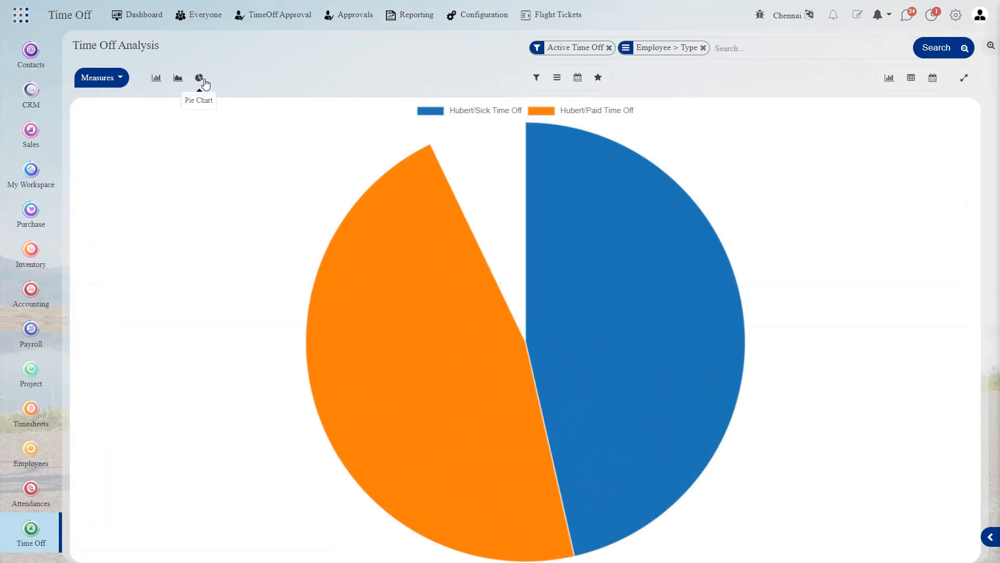
Look at the Flight Tickets list, and return to the home screen with the app search
{"action": "left_click", "coordinate": [485, 14]}
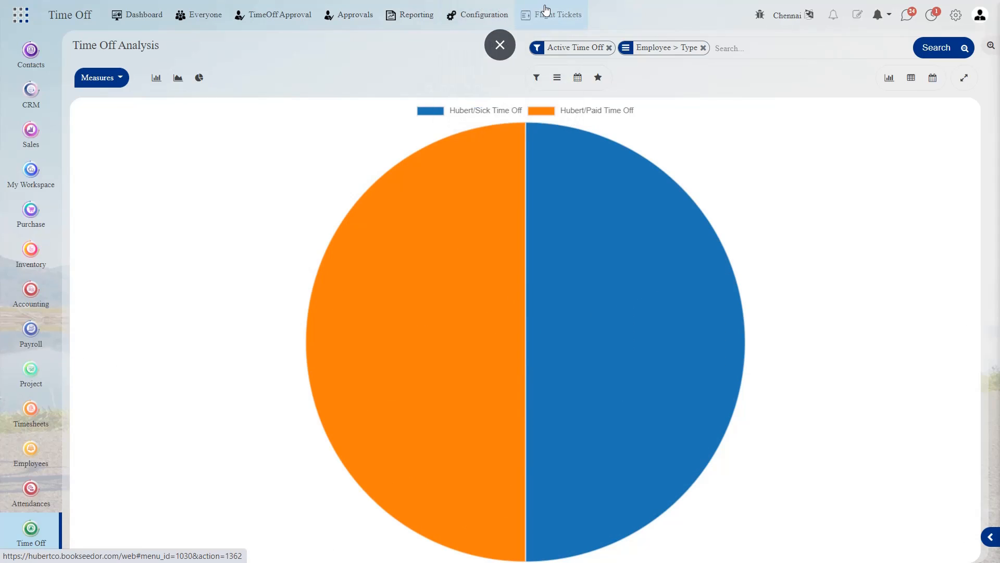
{"action": "left_click", "coordinate": [546, 11]}
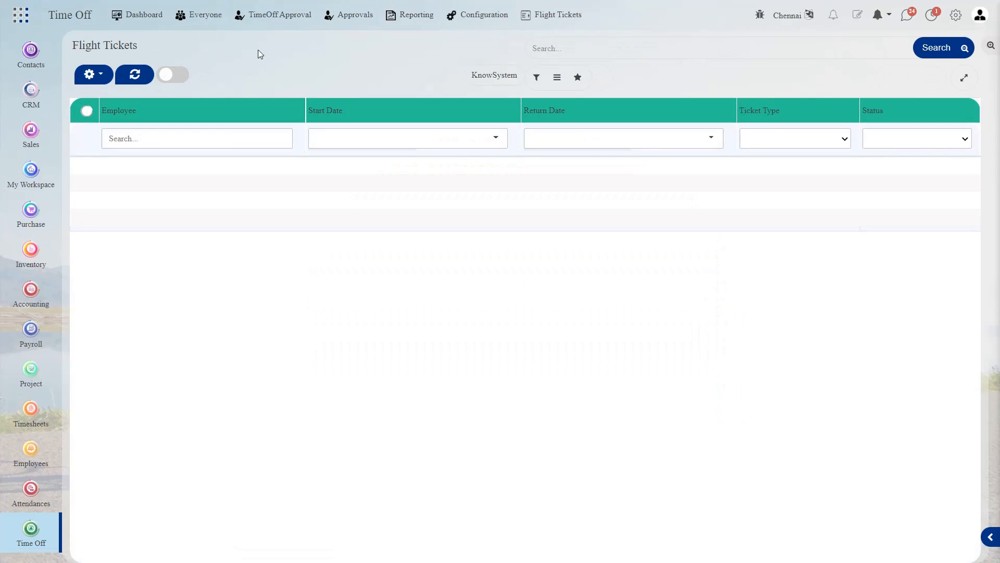
{"action": "left_click", "coordinate": [30, 18]}
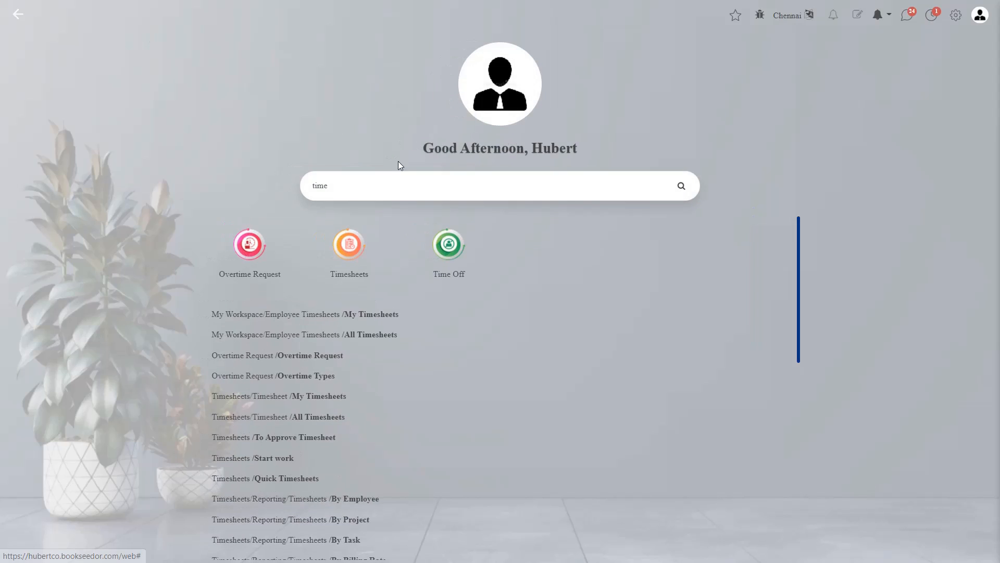